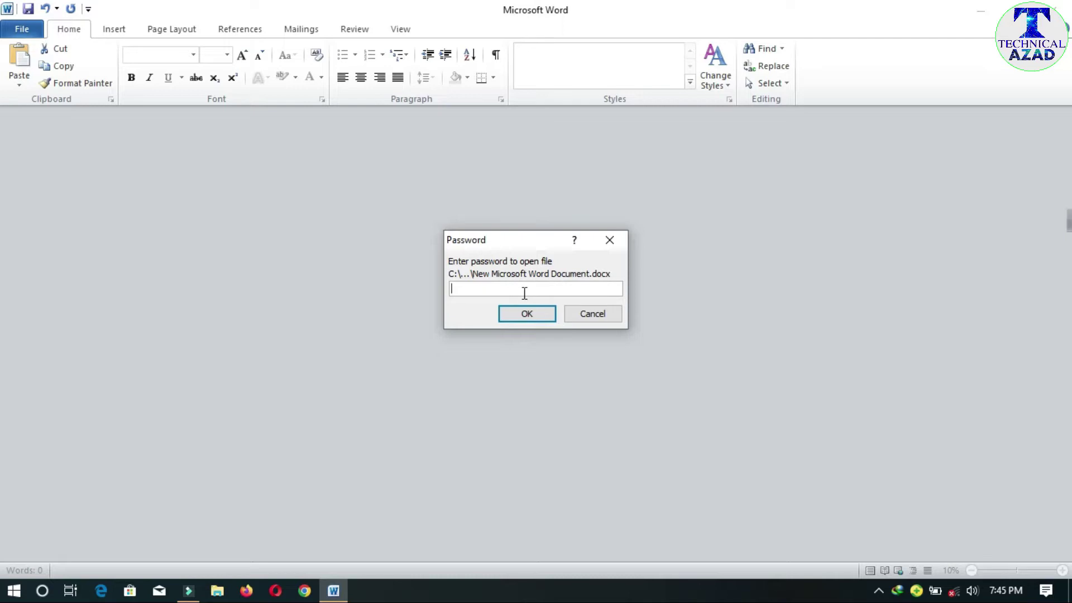
# Step: Unlock the document with its password, scroll through its text, then close the Word window
pyautogui.write('••••')
pyautogui.click(527, 314)
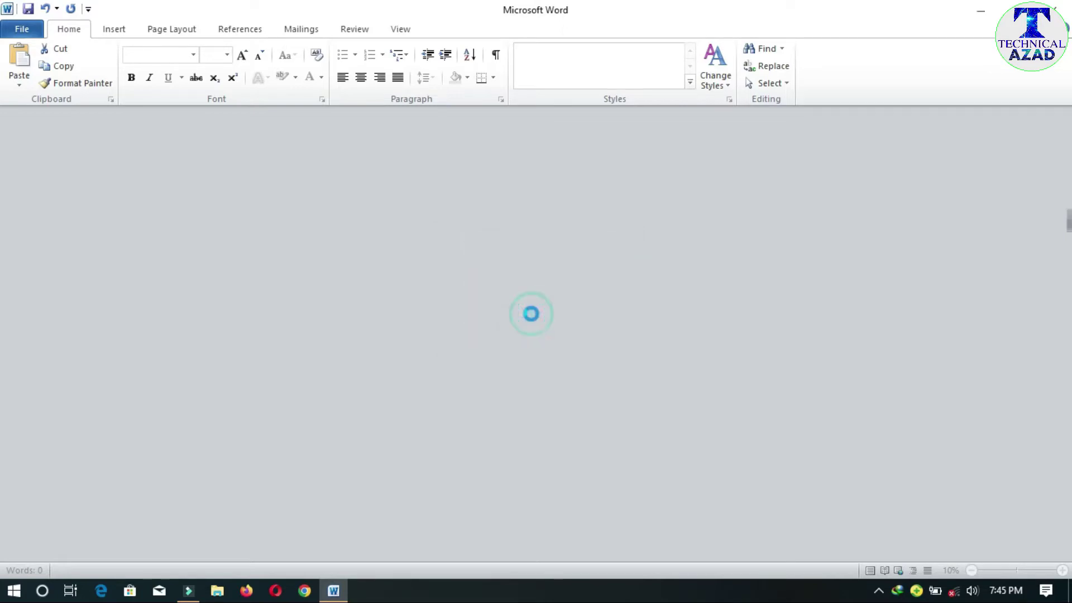
pyautogui.scroll(-9, 510, 339)
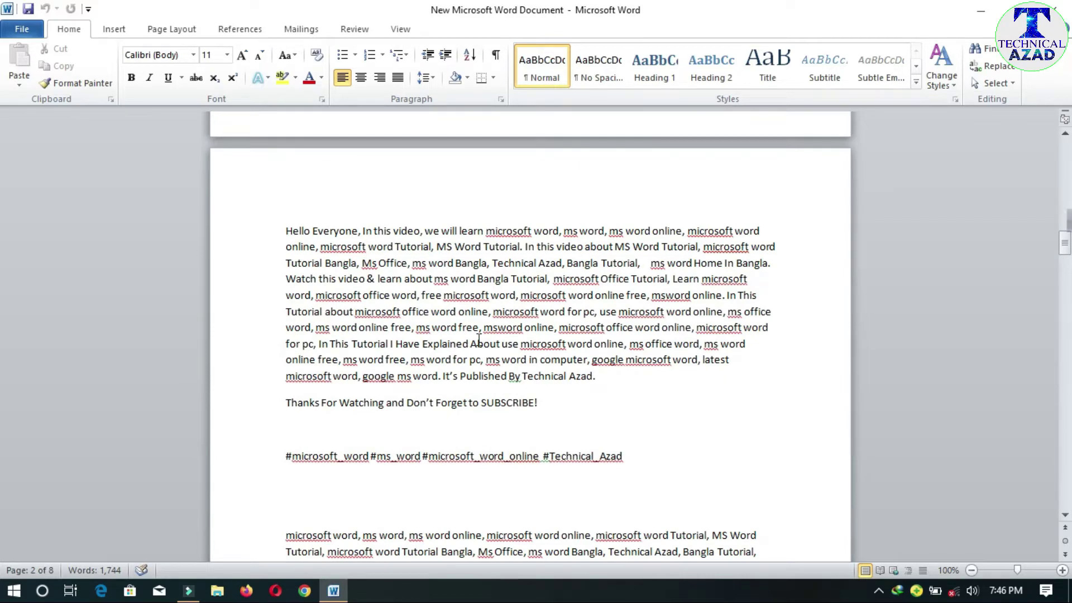
pyautogui.click(1058, 8)
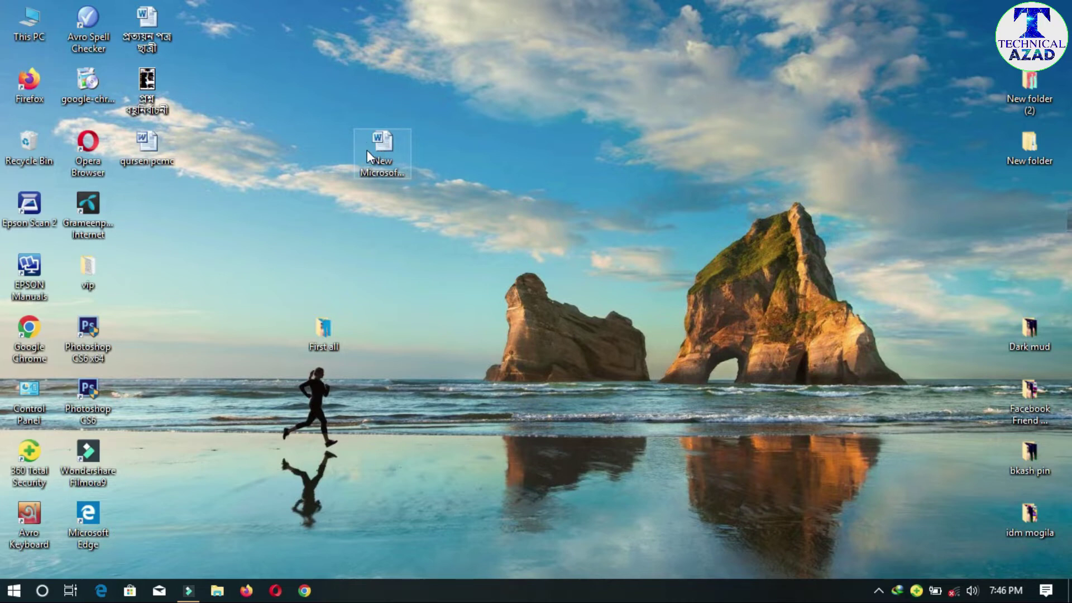
# Step: Reopen New Microsoft Word Document from the desktop and unlock it with its password
pyautogui.click(384, 146)
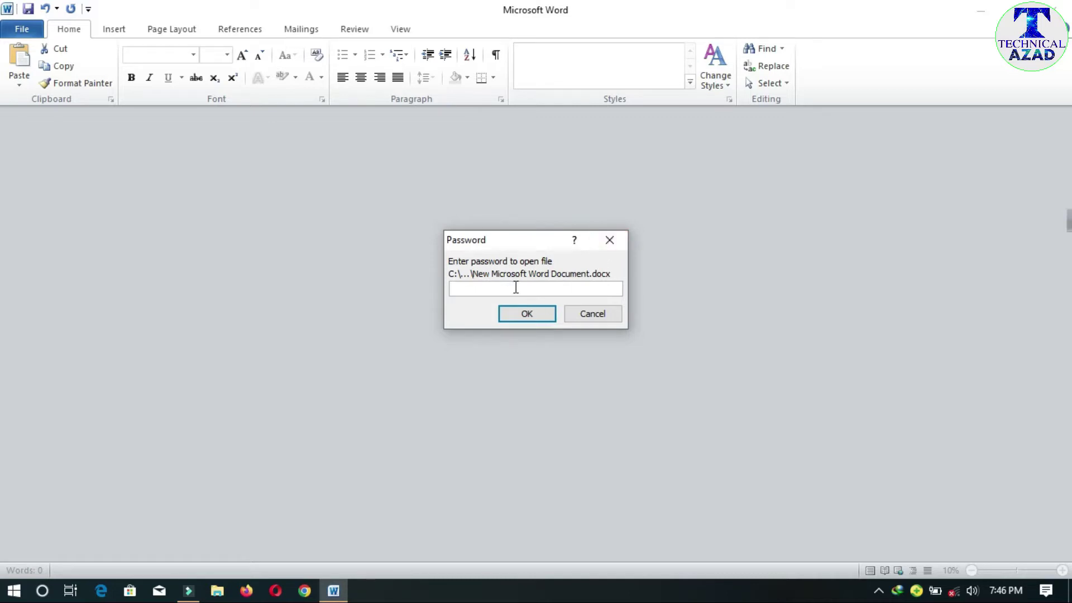
pyautogui.click(524, 317)
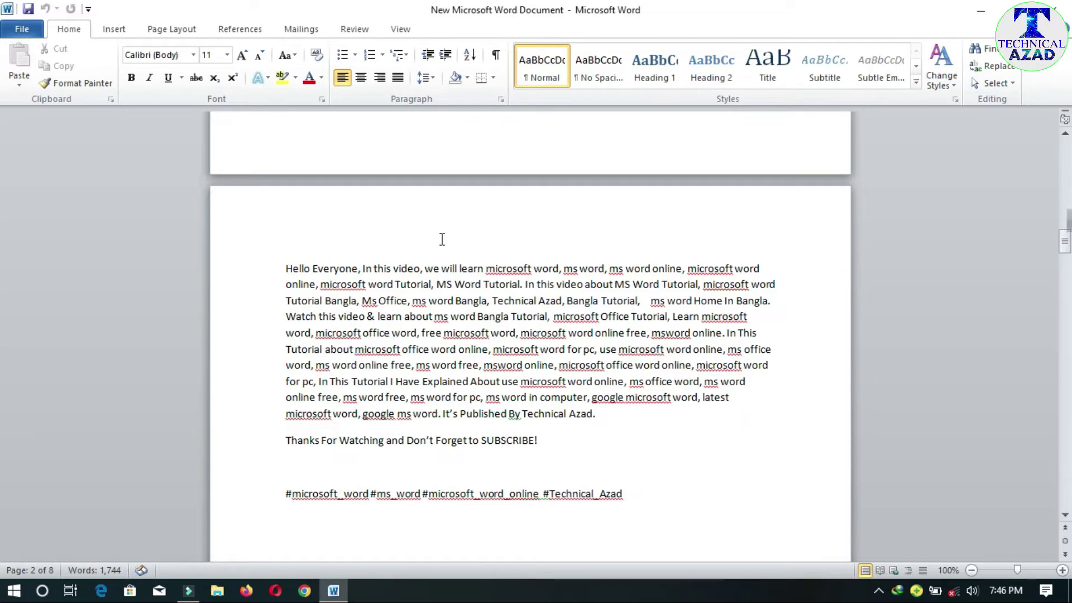
# Step: Start a Save As of New Microsoft Word Document into the Desktop folder
pyautogui.click(20, 31)
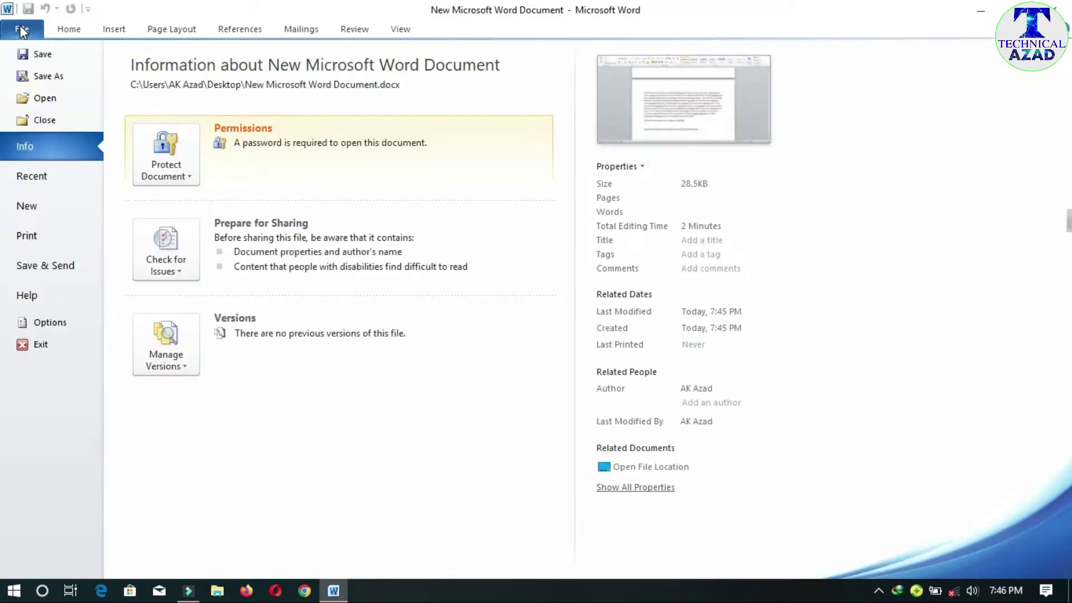
pyautogui.click(56, 79)
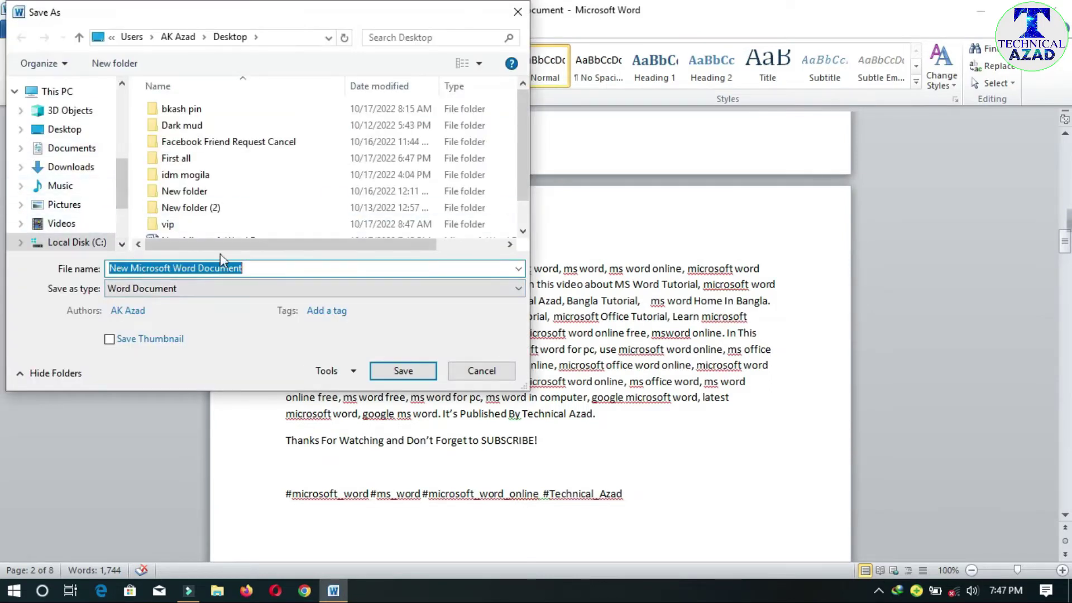
pyautogui.click(66, 130)
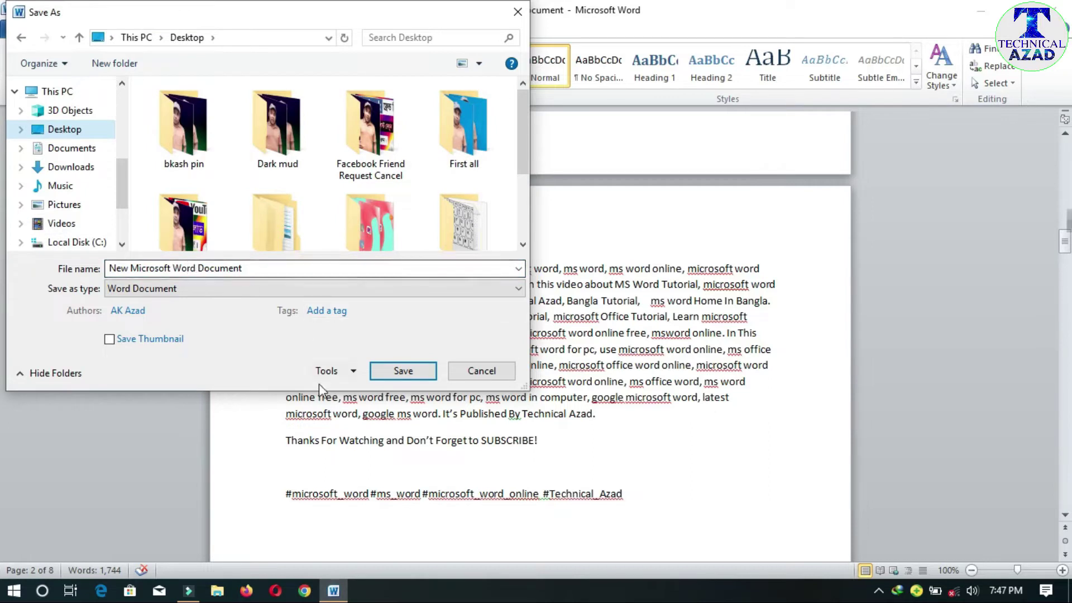
# Step: Empty the Password to open field in Tools > General Options and confirm
pyautogui.click(353, 372)
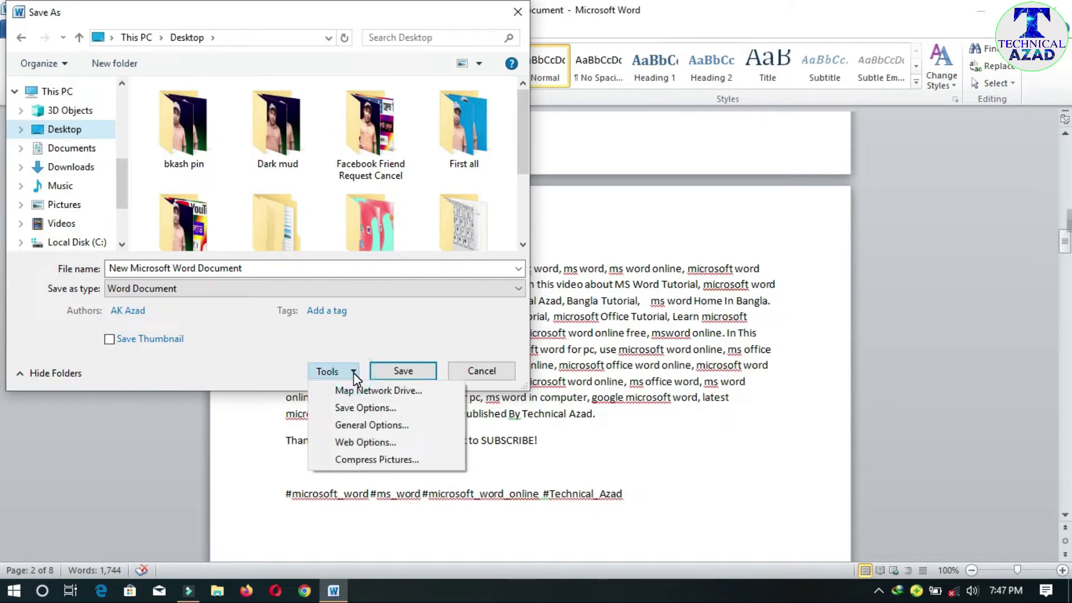
pyautogui.click(375, 426)
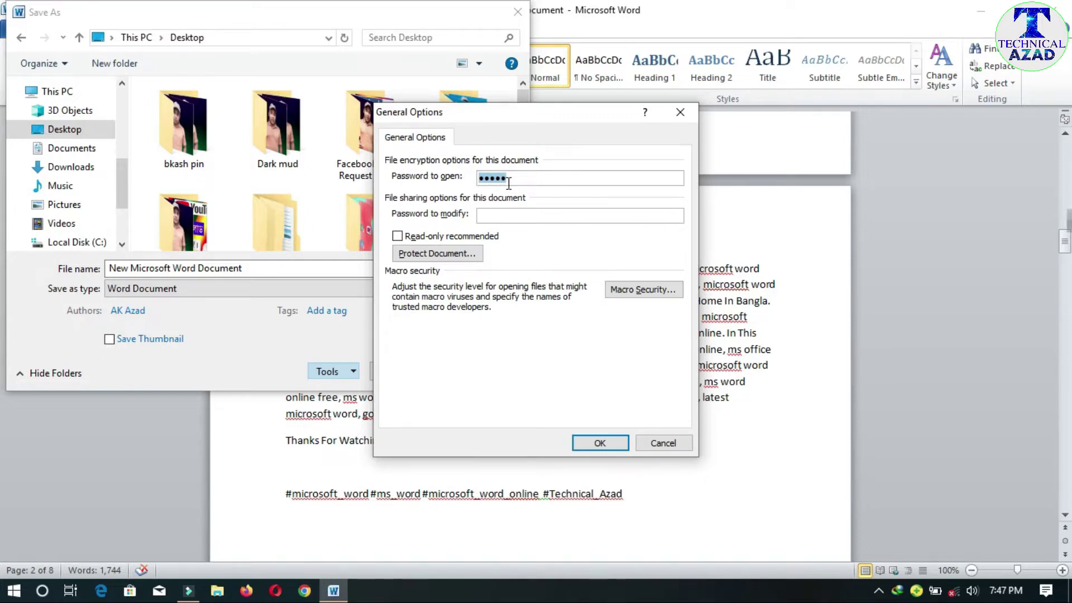
pyautogui.click(512, 178)
pyautogui.doubleClick(513, 178)
pyautogui.press('BackSpace')
pyautogui.click(601, 443)
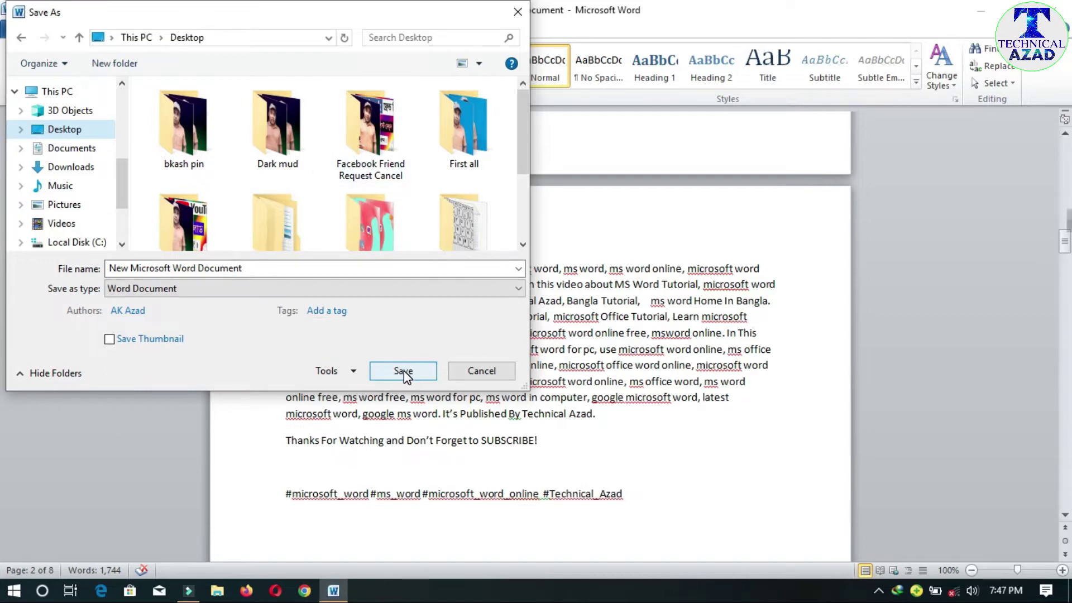
# Step: Save New Microsoft Word Document to the Desktop with no open password
pyautogui.click(403, 370)
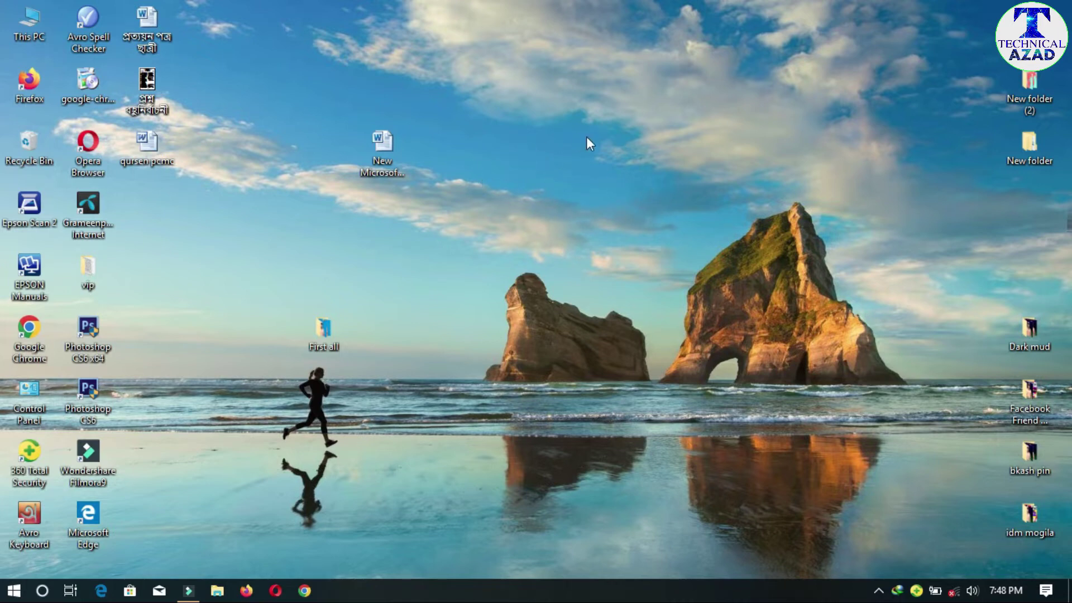
# Step: Choose Personalize from the desktop's right-click menu
pyautogui.rightClick(537, 134)
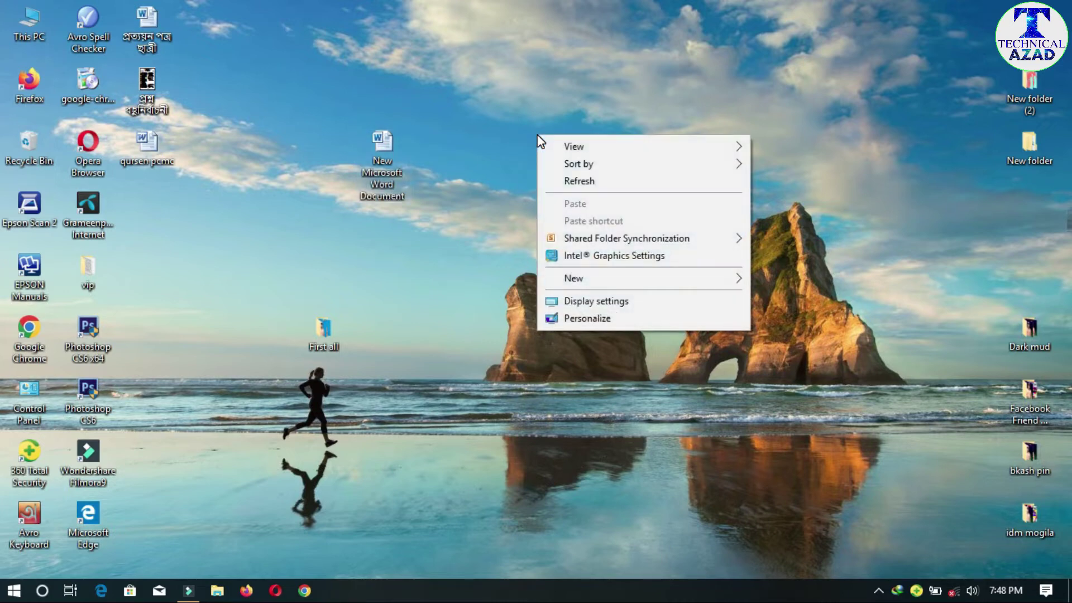
pyautogui.click(589, 318)
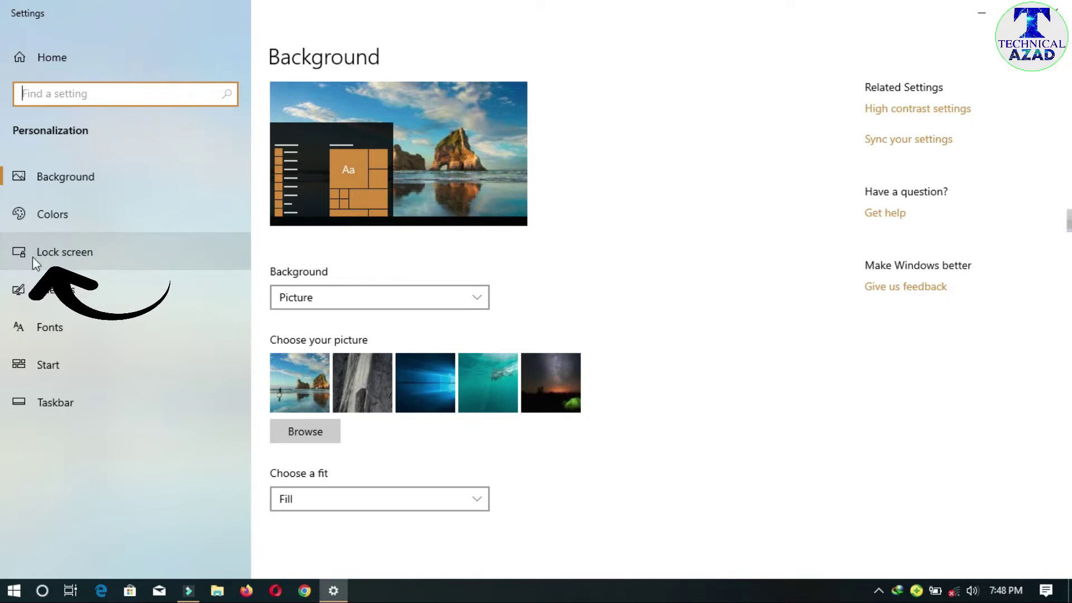
# Step: Go from Lock screen settings to Power & sleep via the Screen timeout settings link
pyautogui.click(71, 251)
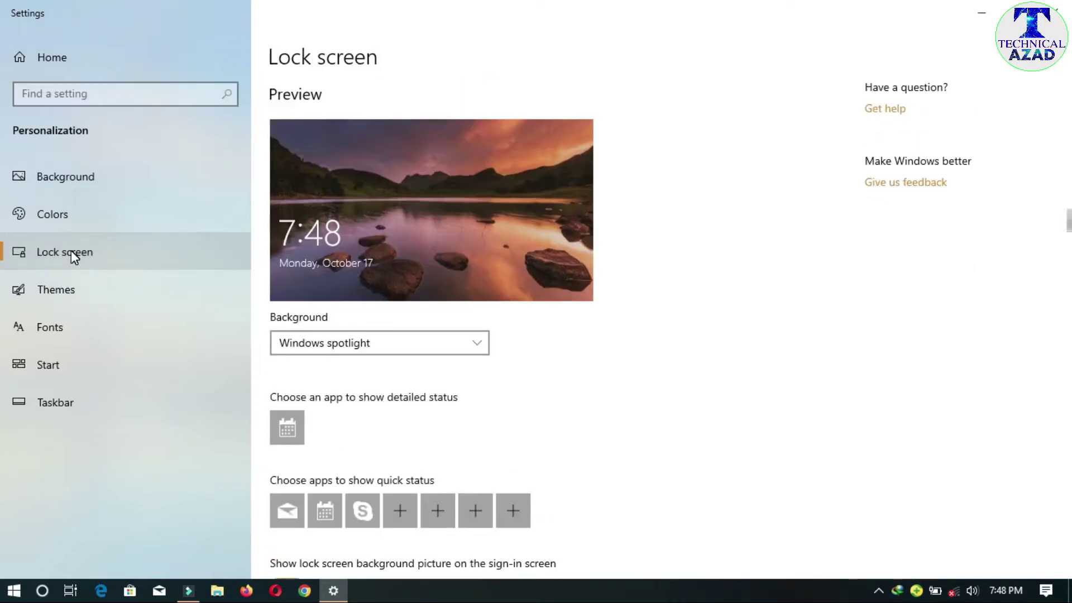
pyautogui.scroll(-2, 653, 364)
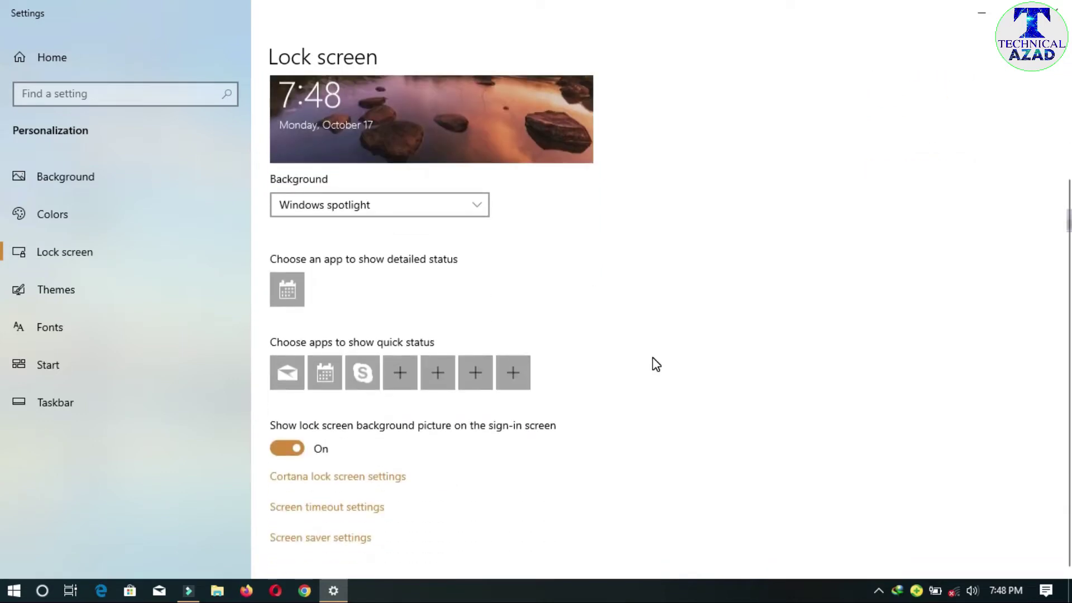
pyautogui.click(322, 510)
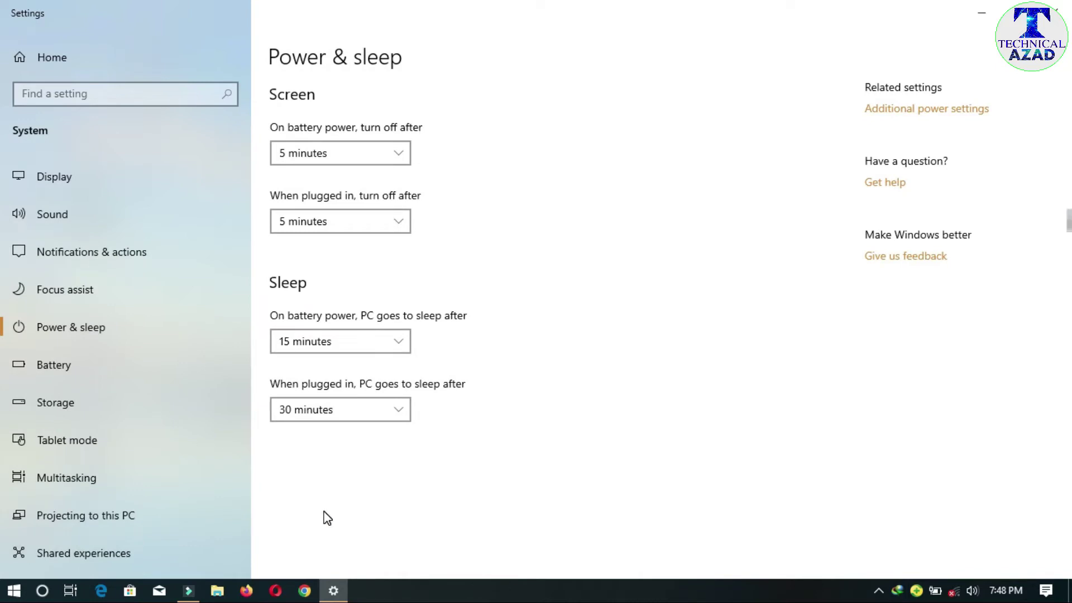
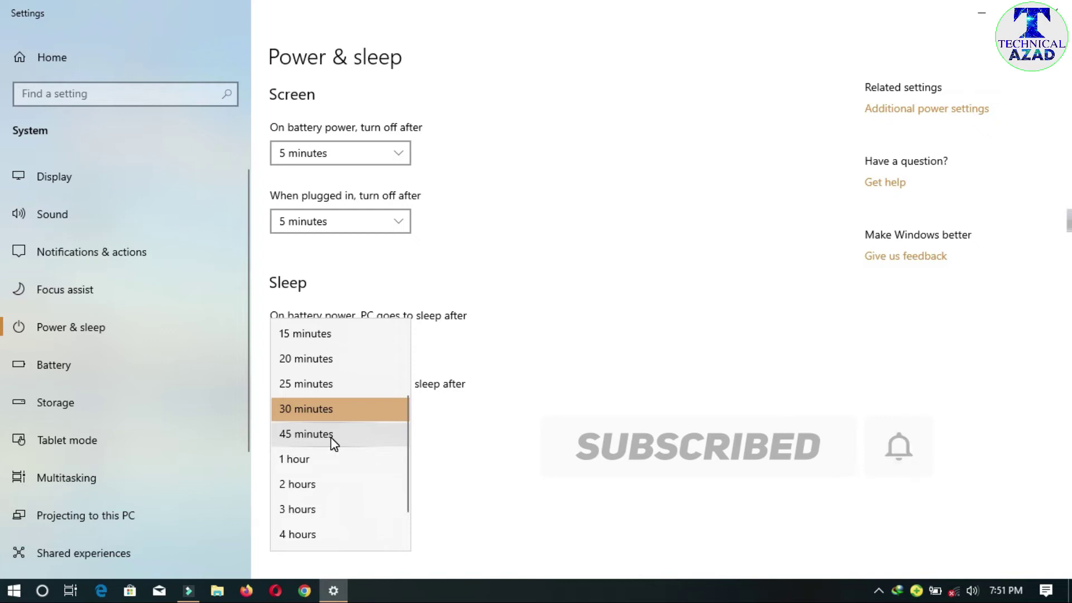
# Step: Cycle the plugged-in sleep time through 45 minutes, 1 hour and Never, ending on 30 minutes
pyautogui.click(310, 436)
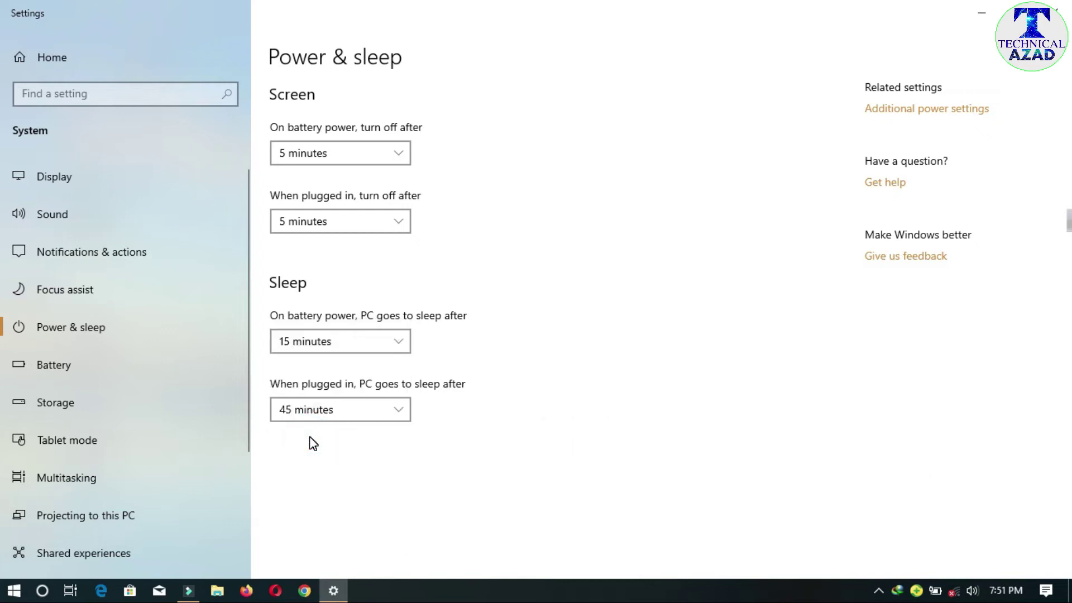
pyautogui.click(364, 413)
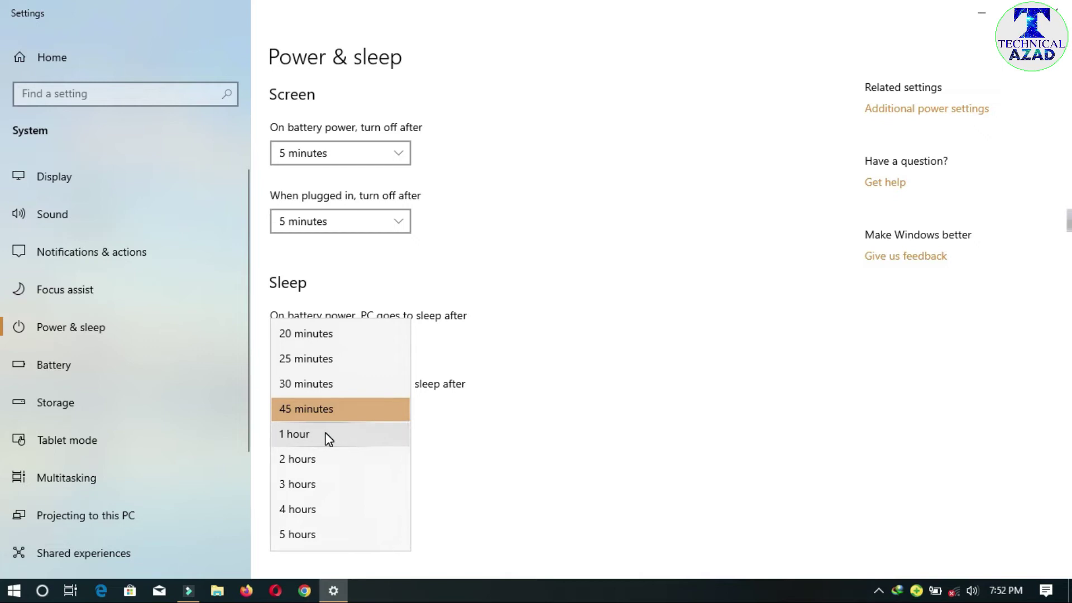
pyautogui.click(300, 437)
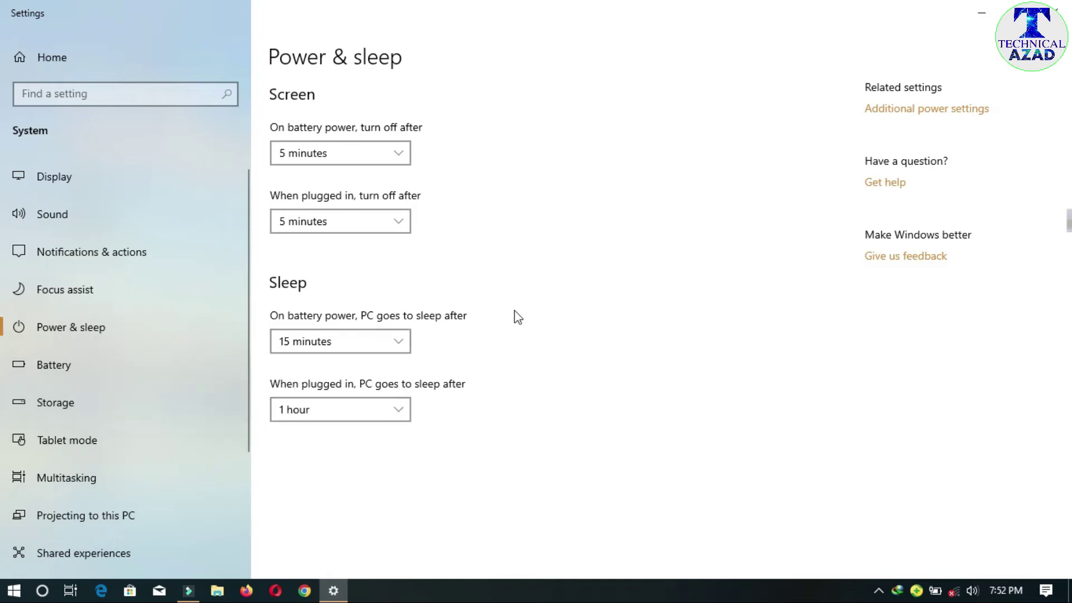
pyautogui.click(377, 412)
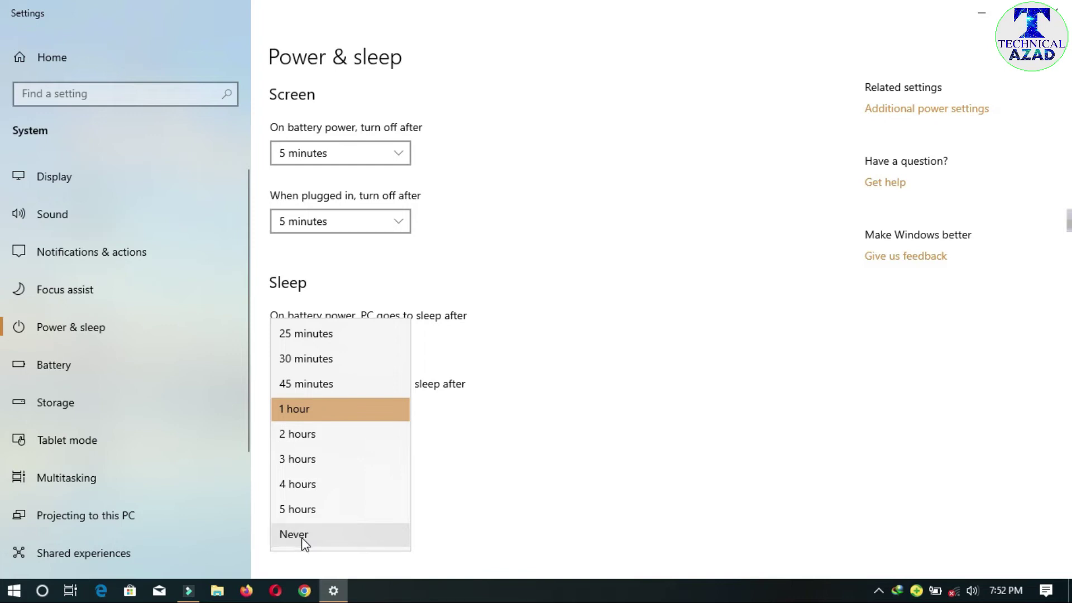
pyautogui.click(301, 537)
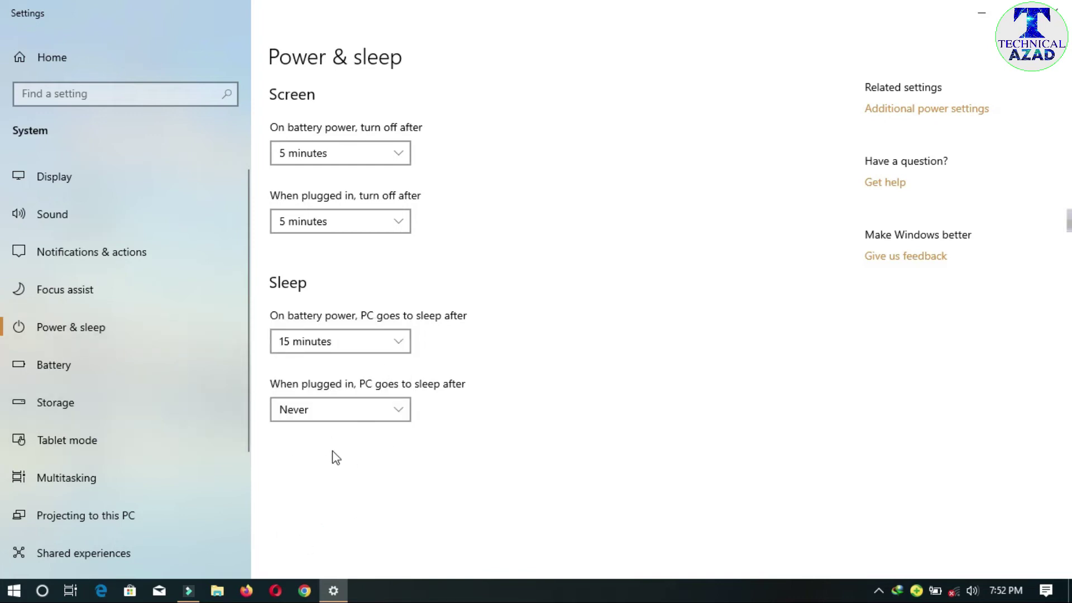
pyautogui.click(354, 418)
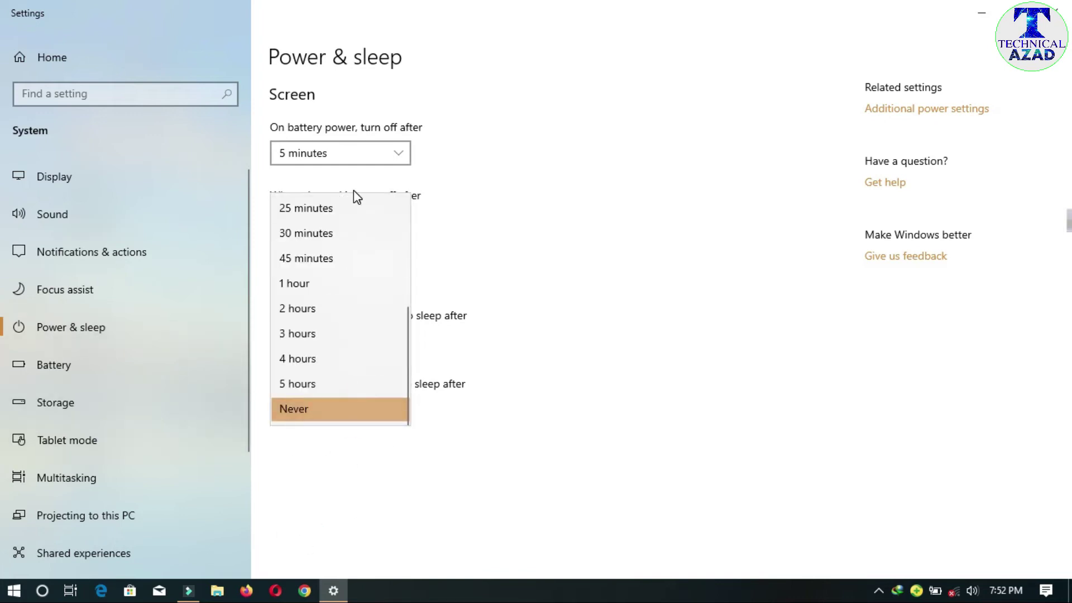
pyautogui.scroll(2, 340, 296)
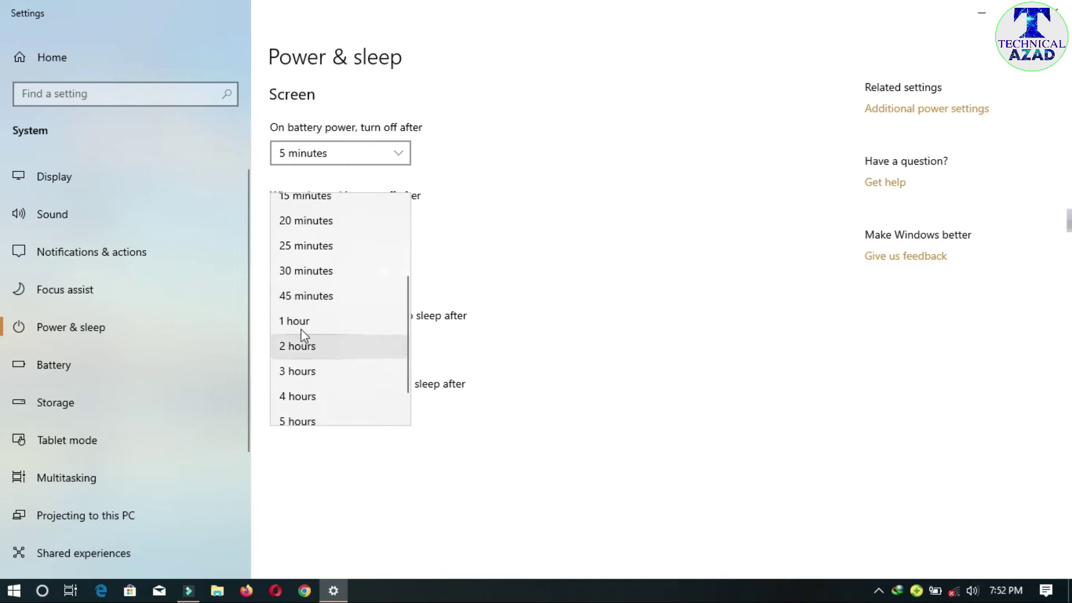
pyautogui.scroll(2, 334, 312)
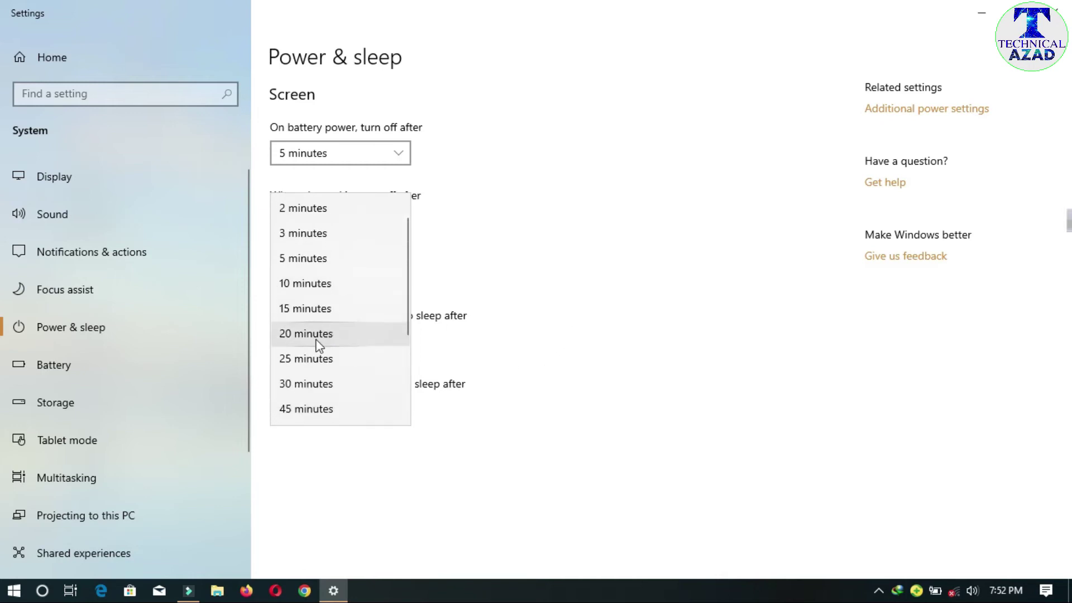
pyautogui.click(332, 385)
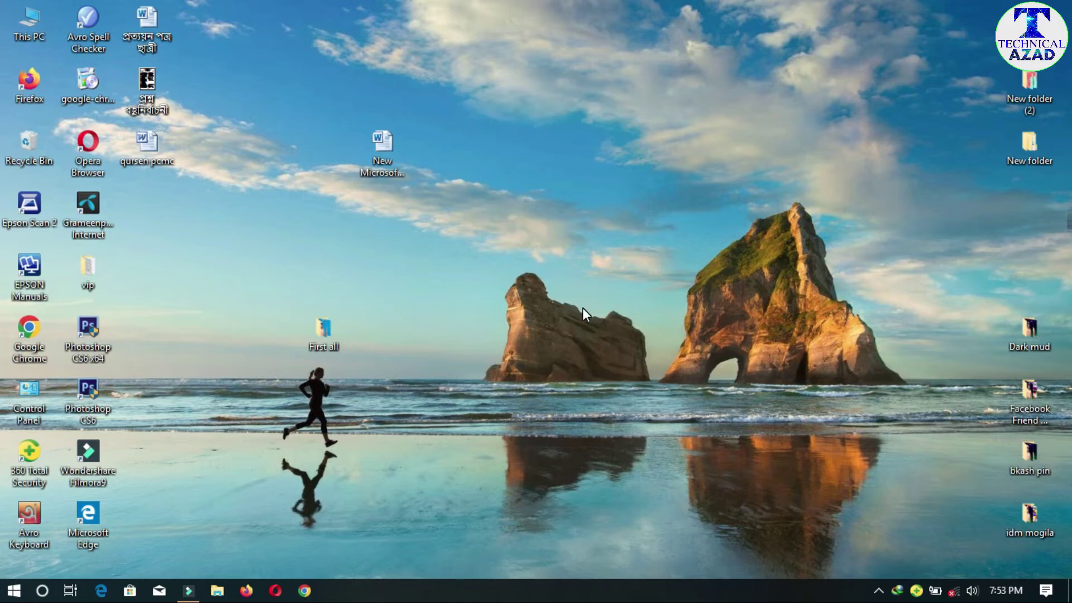
# Step: Move the First all folder icon near the top of the desktop and open it in File Explorer
pyautogui.moveTo(306, 236); pyautogui.dragTo(477, 190)
pyautogui.moveTo(478, 143); pyautogui.dragTo(478, 144)
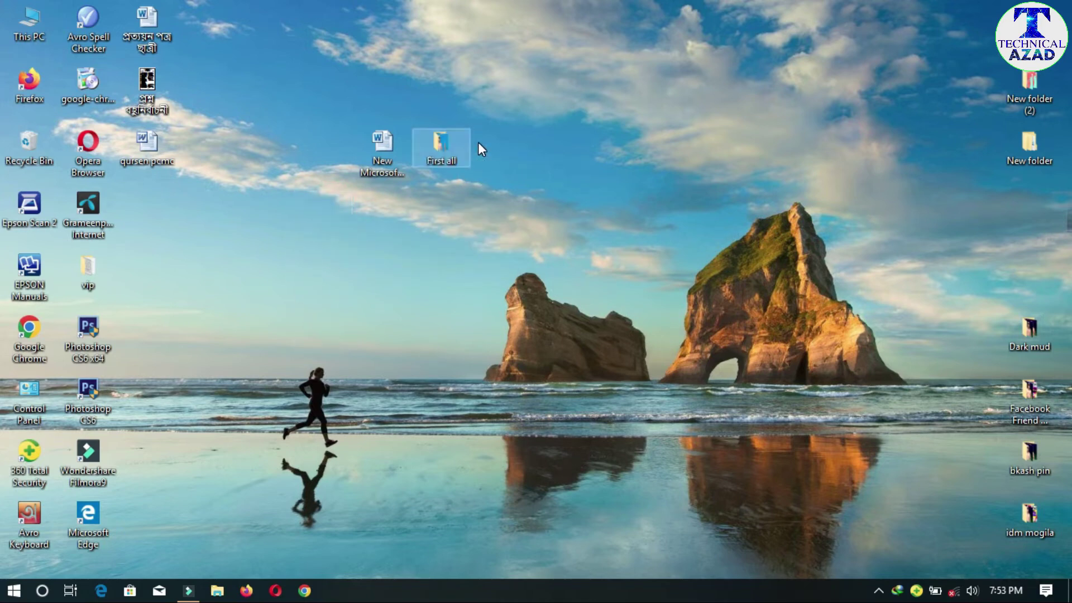
pyautogui.click(443, 146)
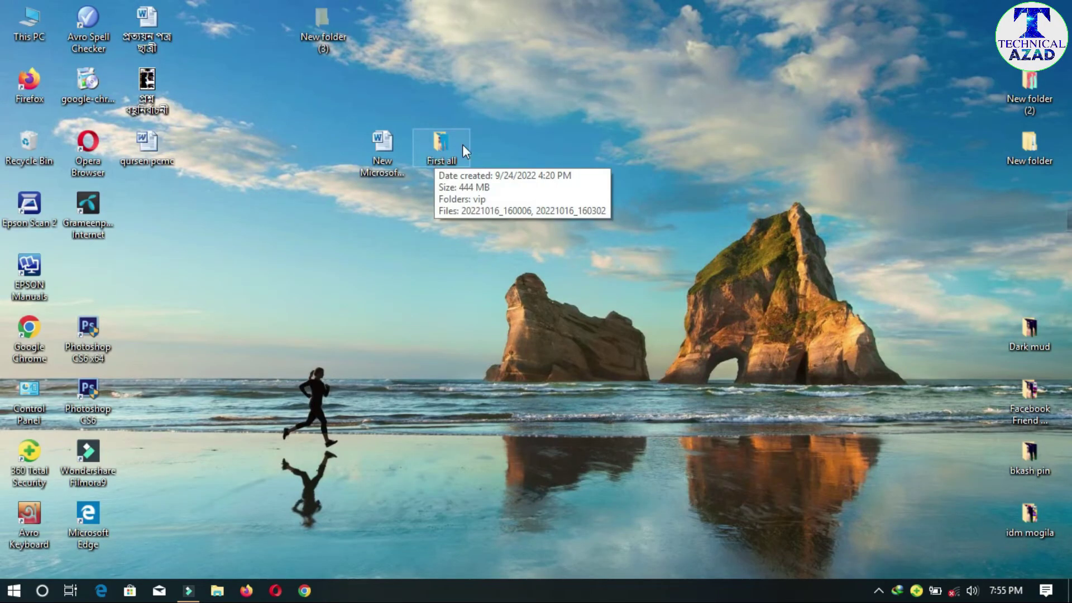
pyautogui.doubleClick(435, 146)
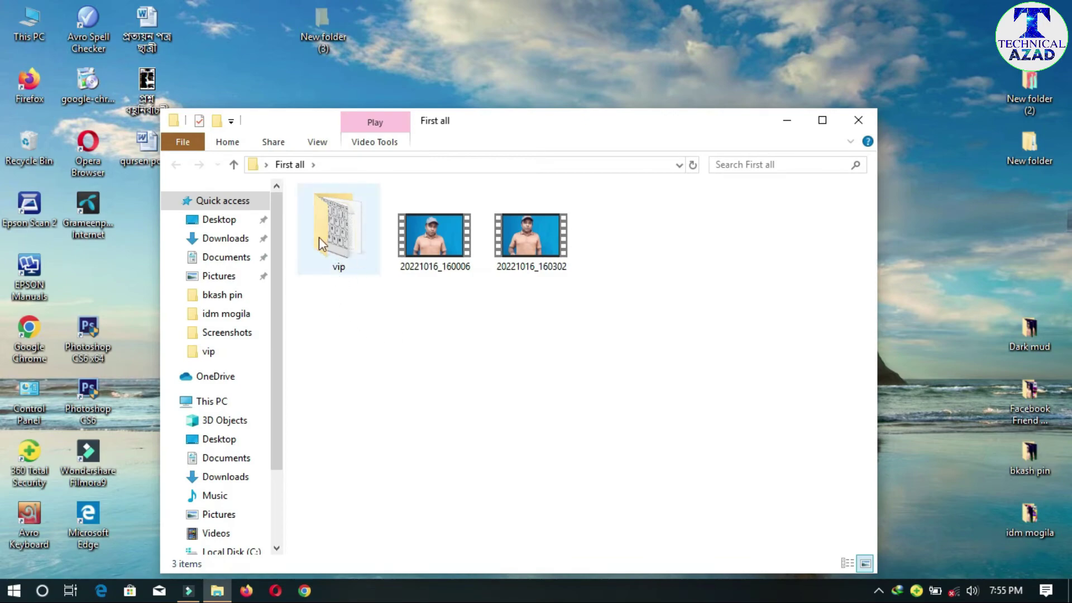
# Step: Maximize File Explorer and mark vip as Hidden, applying it to its subfolders and files
pyautogui.press('super+Up')
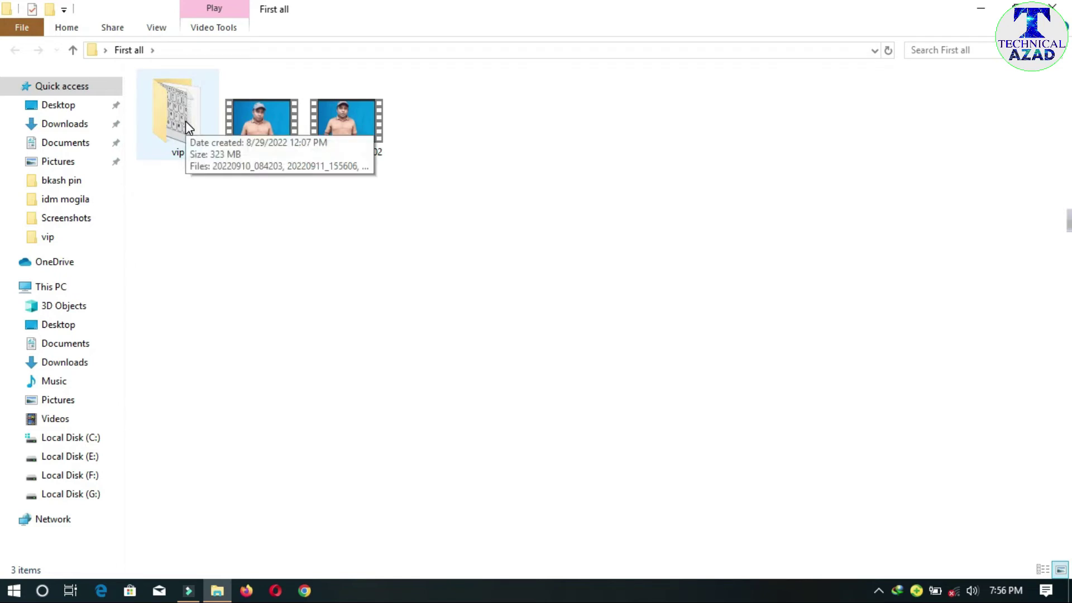
pyautogui.rightClick(186, 120)
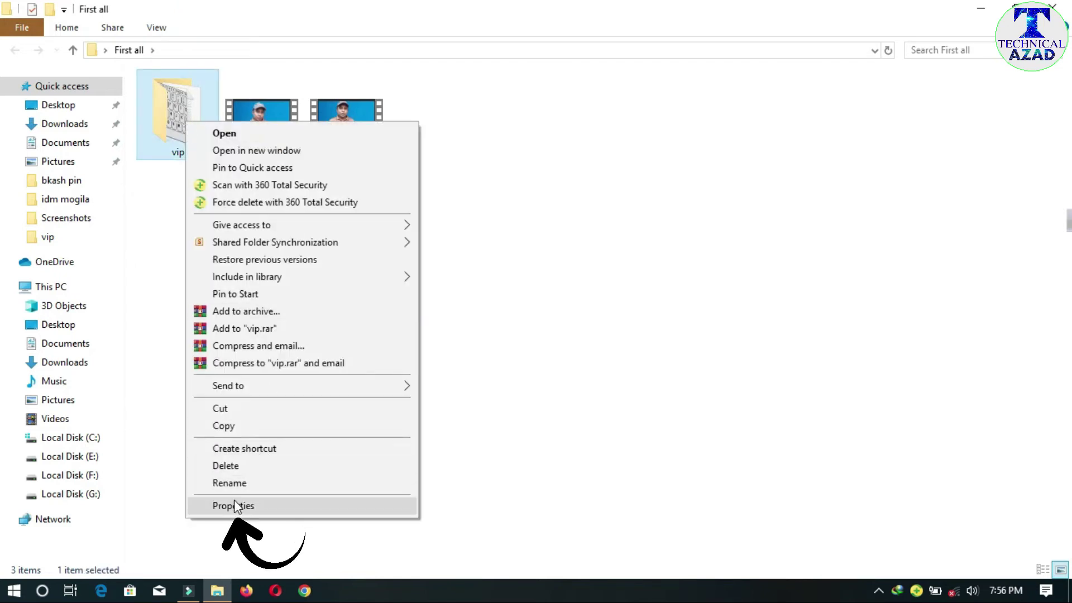
pyautogui.click(232, 503)
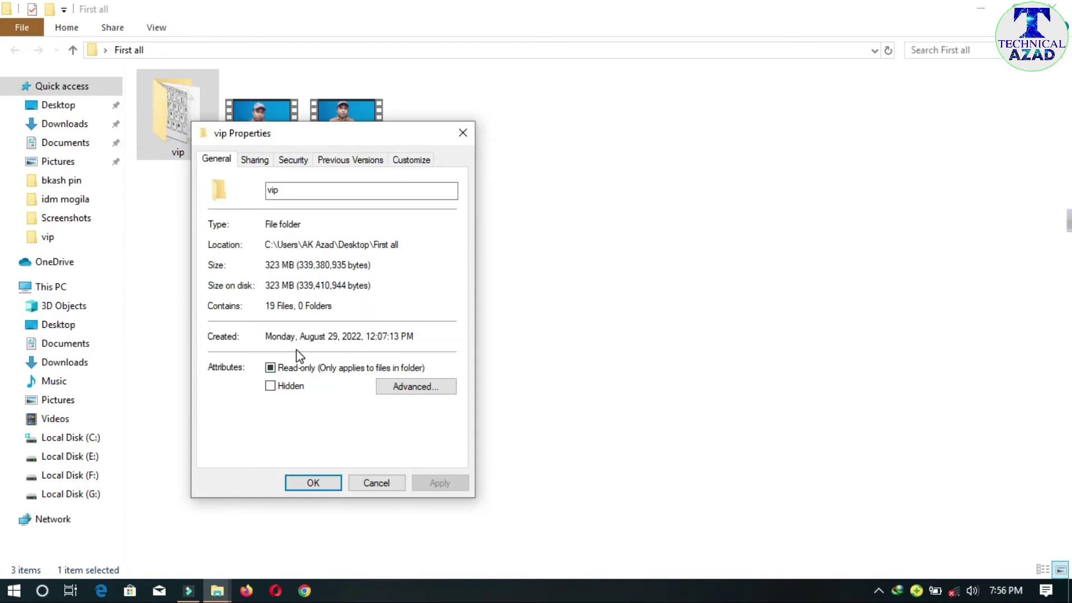
pyautogui.click(270, 386)
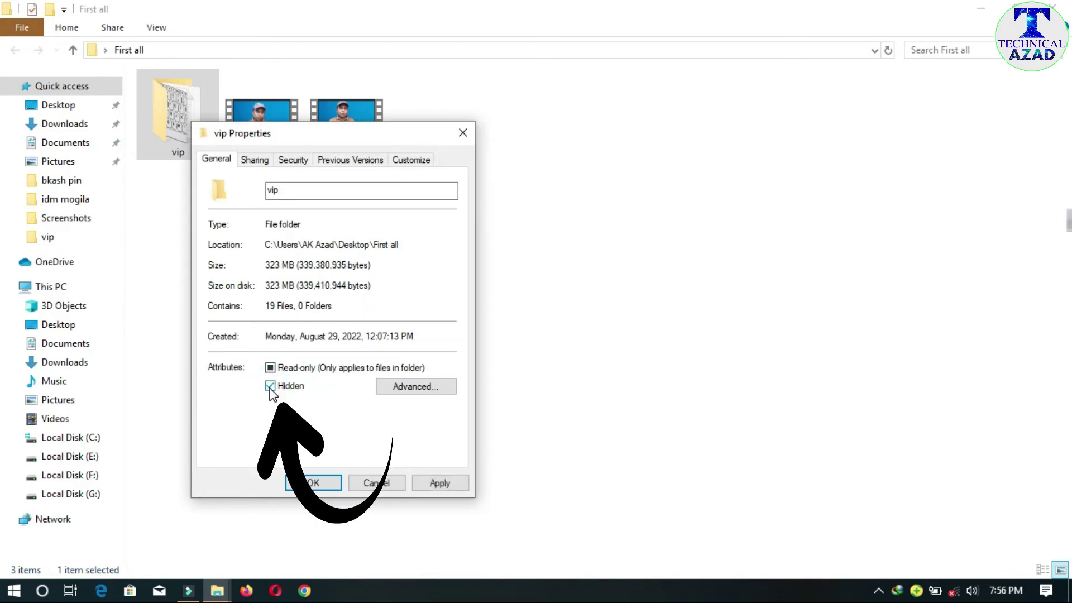
pyautogui.click(444, 485)
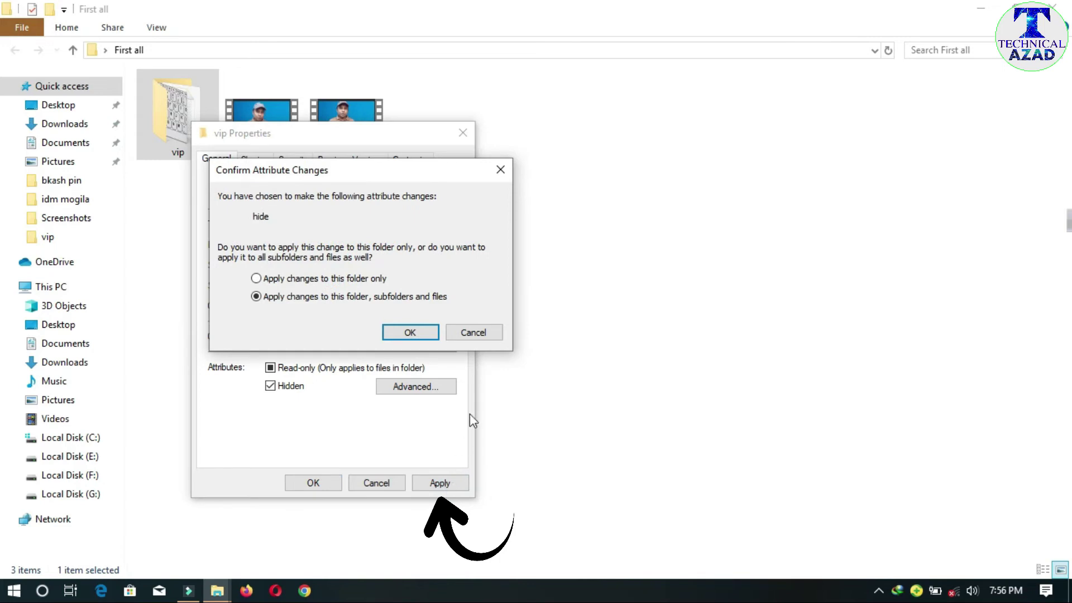
pyautogui.click(419, 333)
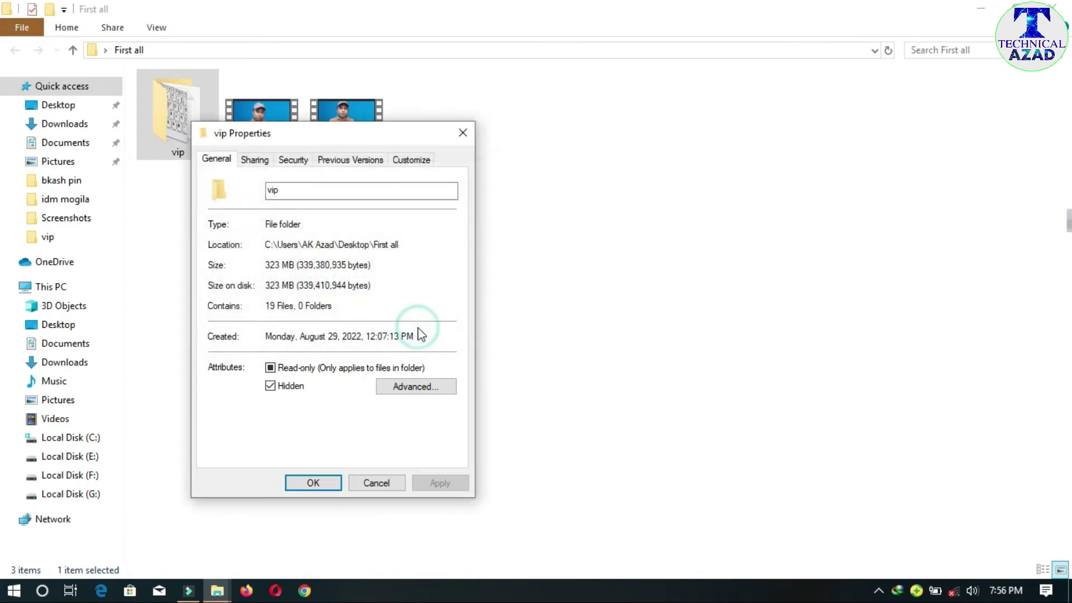
pyautogui.click(312, 482)
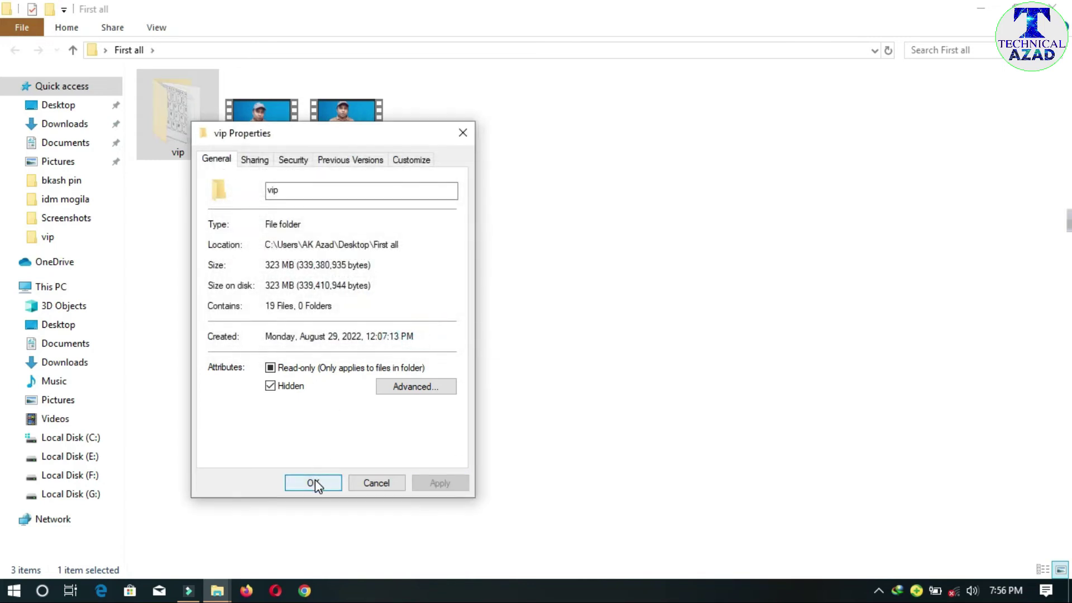
pyautogui.click(319, 487)
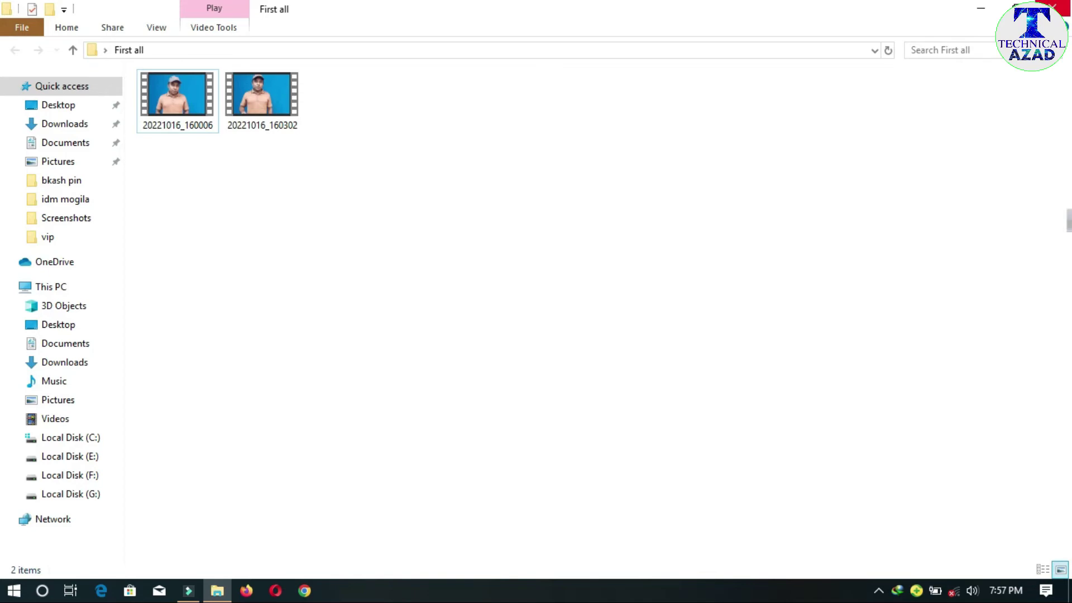
pyautogui.click(1057, 7)
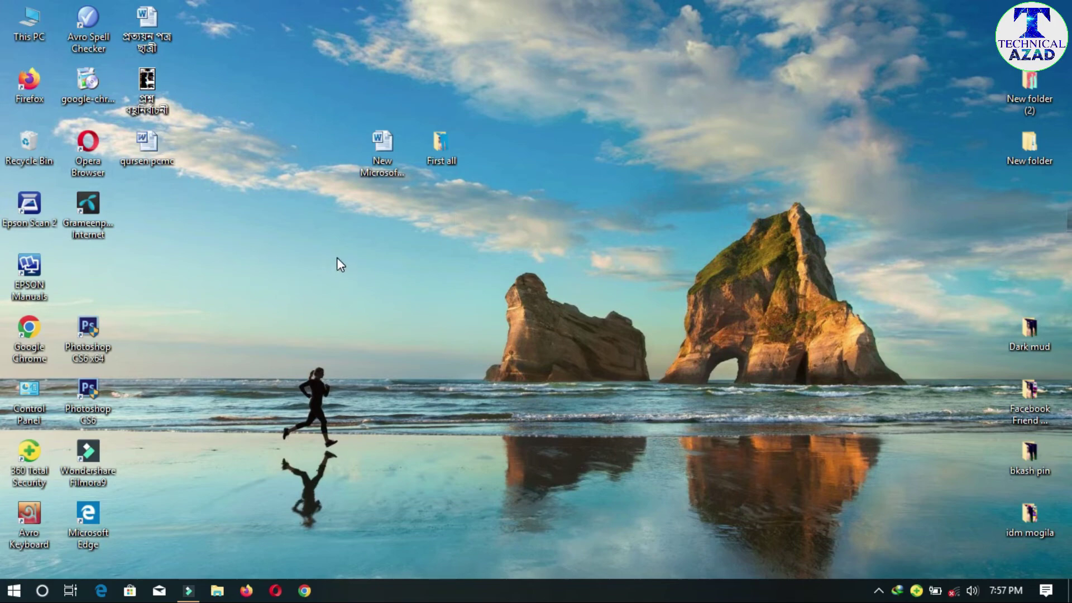
pyautogui.doubleClick(441, 144)
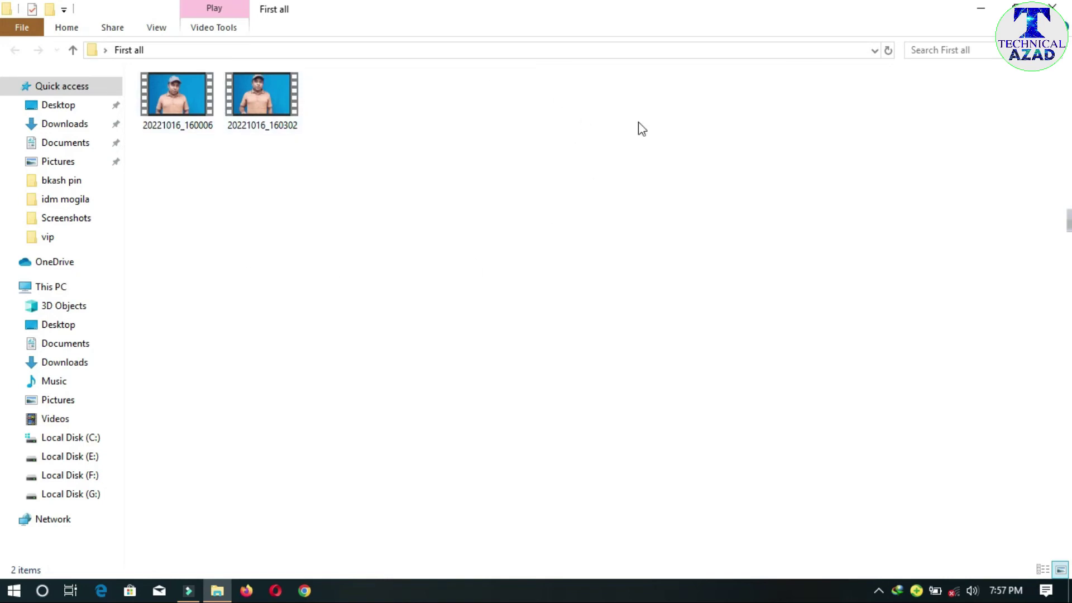
pyautogui.click(1057, 8)
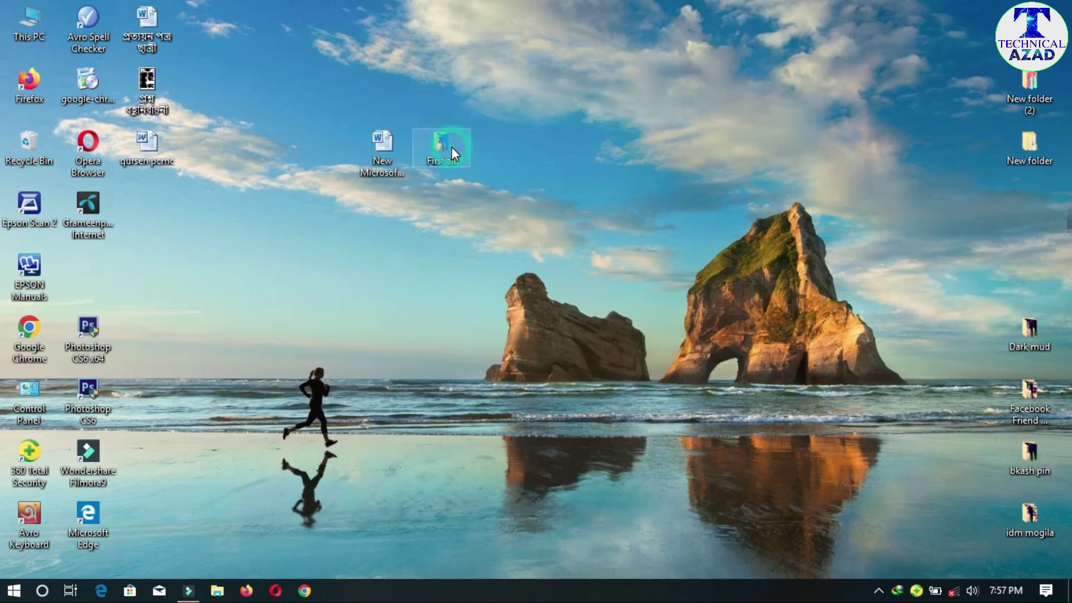
pyautogui.doubleClick(451, 146)
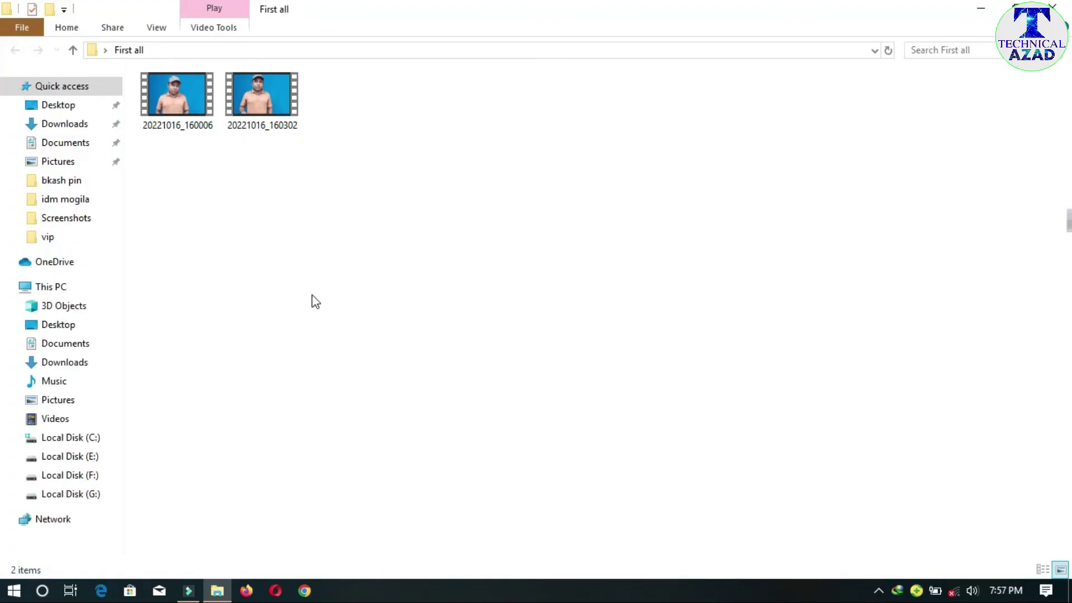
# Step: Turn on Hidden items in the View tab so the faded vip folder shows again
pyautogui.click(157, 28)
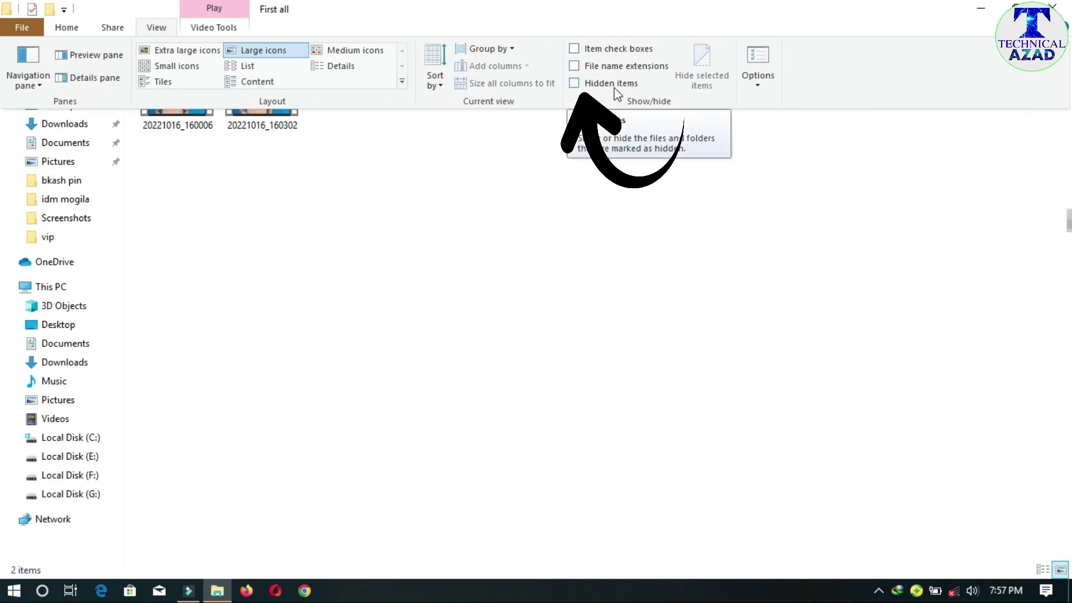
pyautogui.click(581, 89)
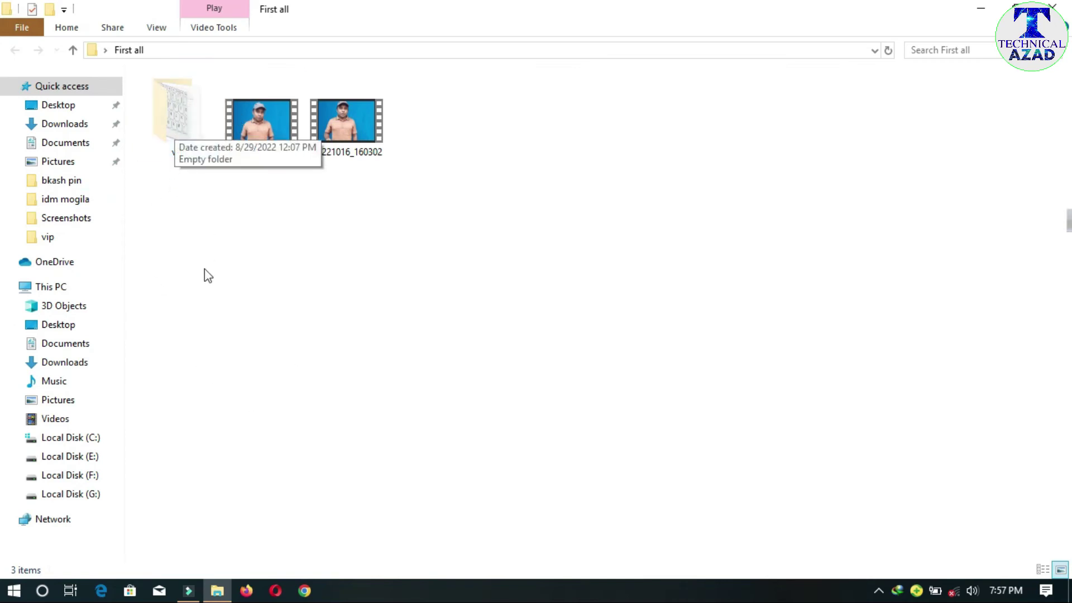
# Step: Clear vip's Hidden attribute and apply the change to all its subfolders and files
pyautogui.rightClick(176, 124)
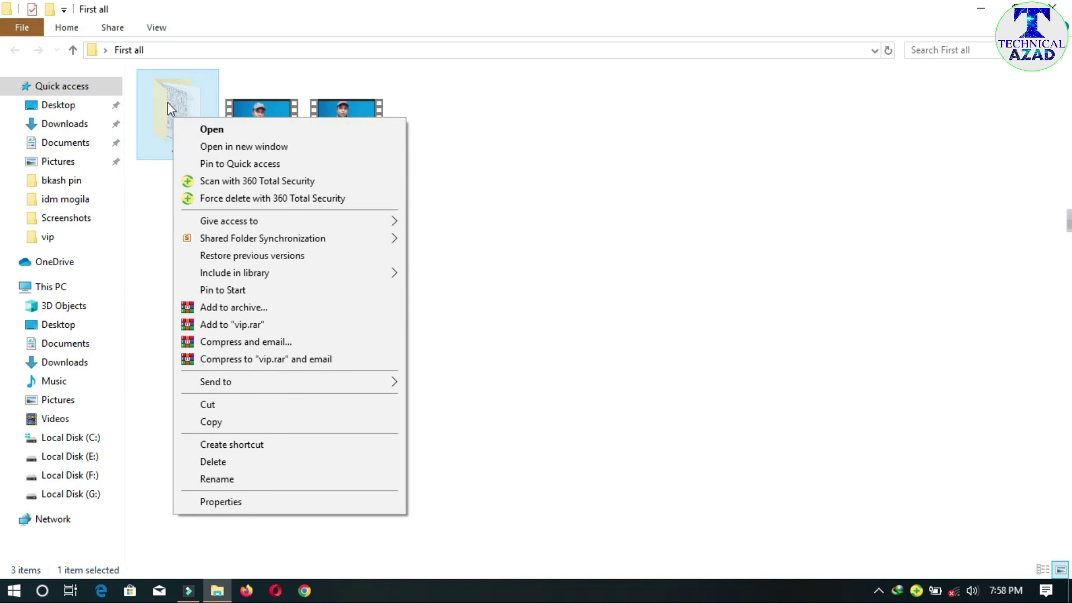
pyautogui.click(207, 500)
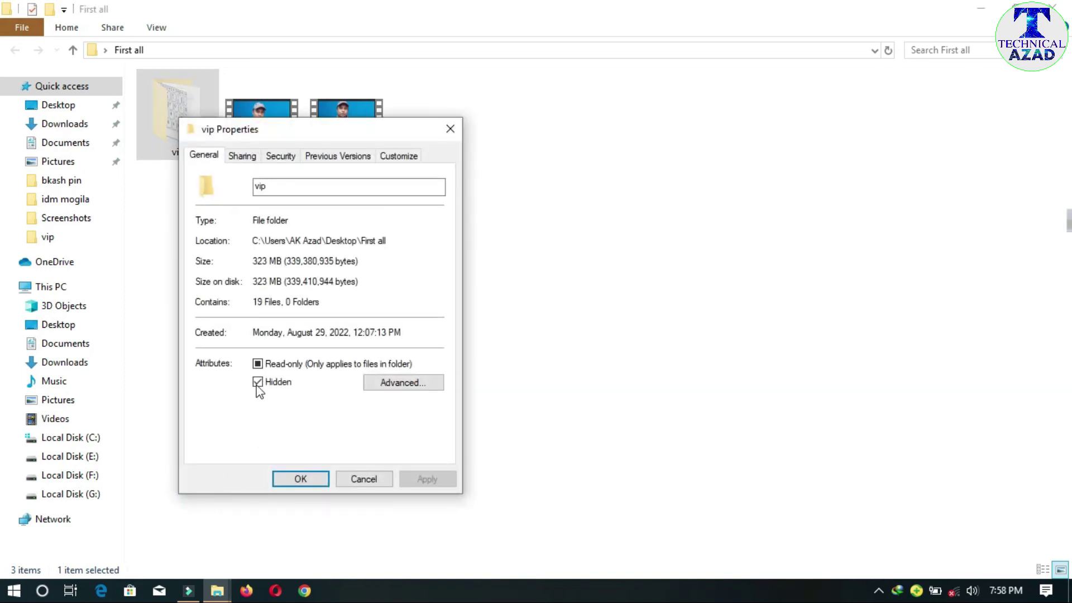
pyautogui.click(257, 382)
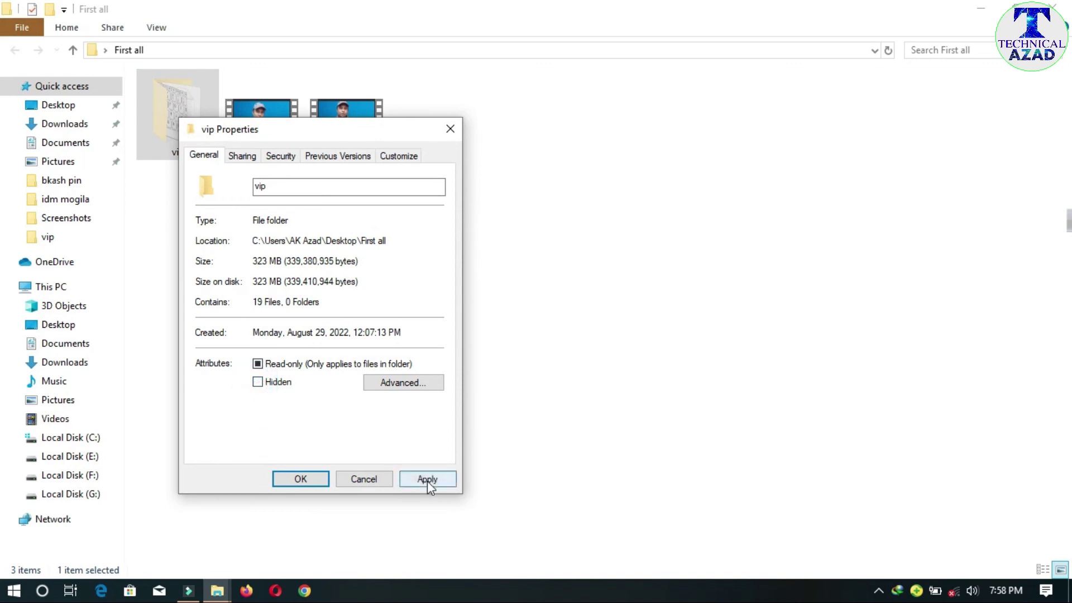
pyautogui.click(427, 479)
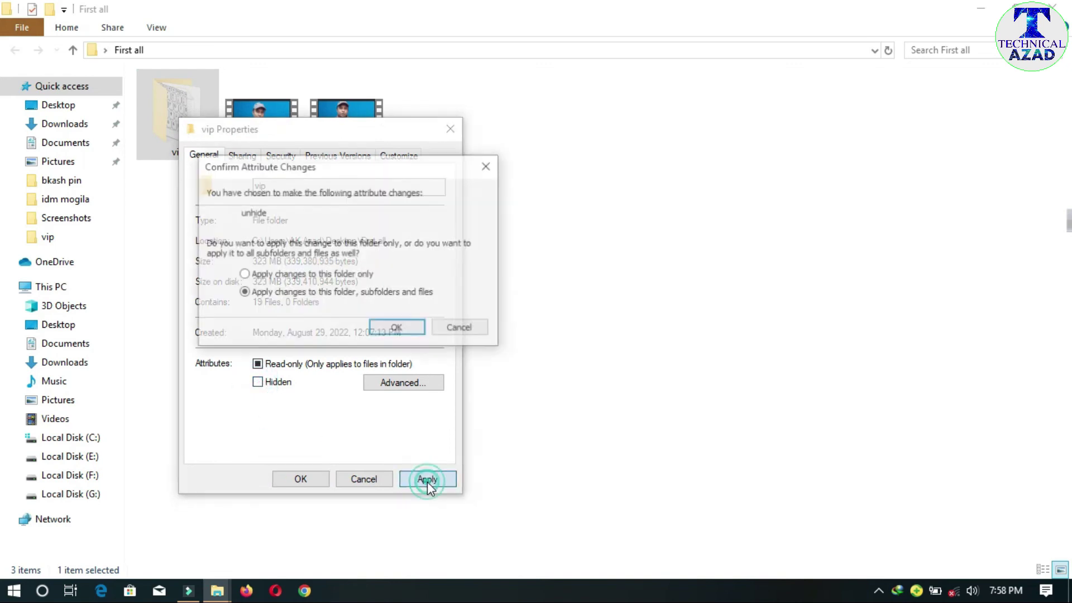
pyautogui.click(400, 328)
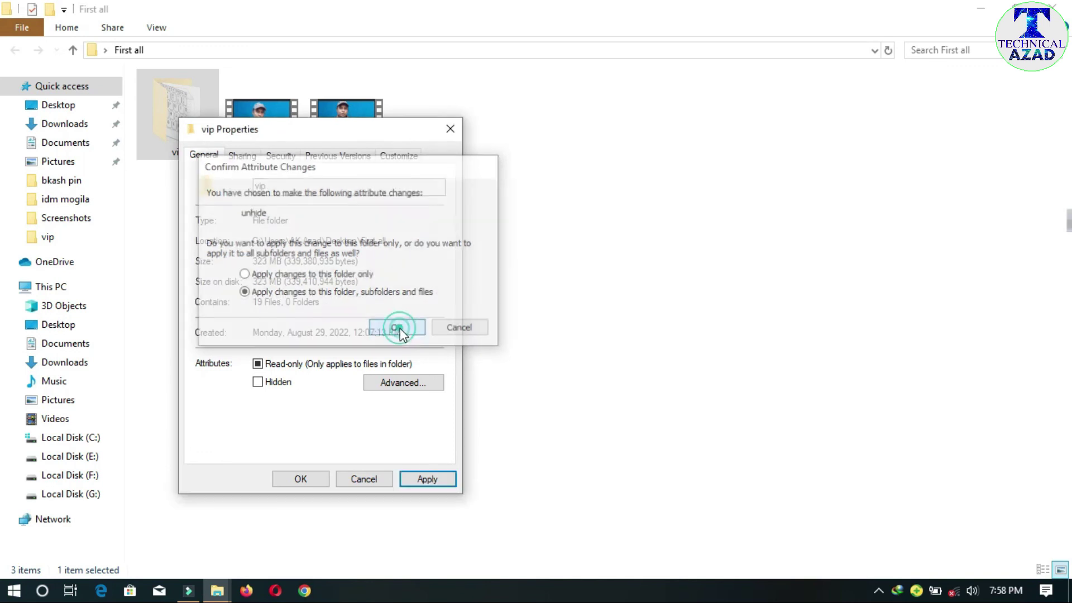
pyautogui.click(299, 478)
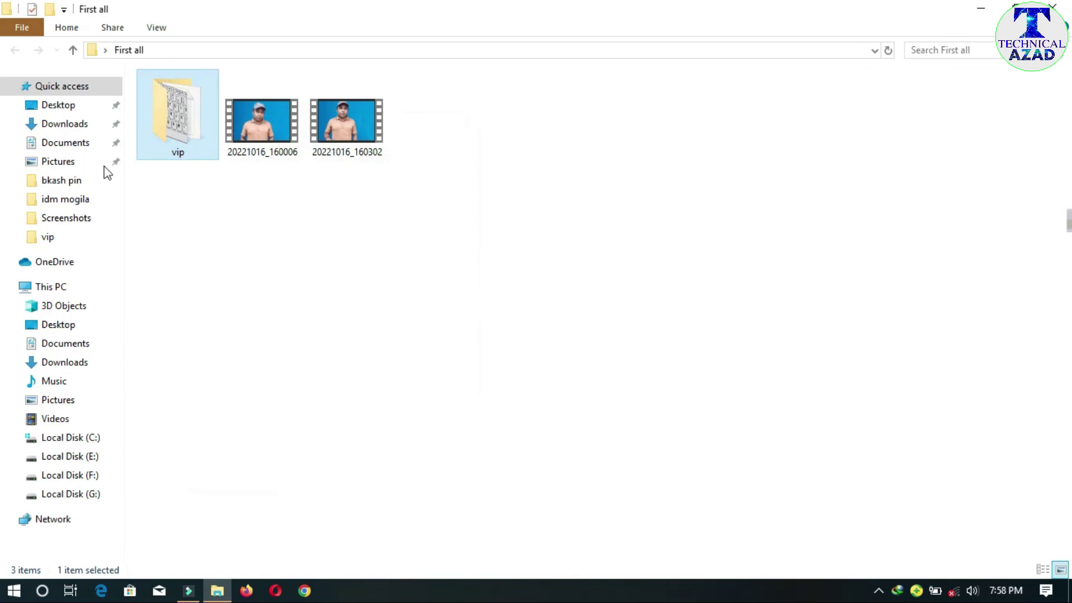
pyautogui.rightClick(535, 223)
# Step: Refresh the First all folder view, then close its File Explorer window
pyautogui.click(579, 285)
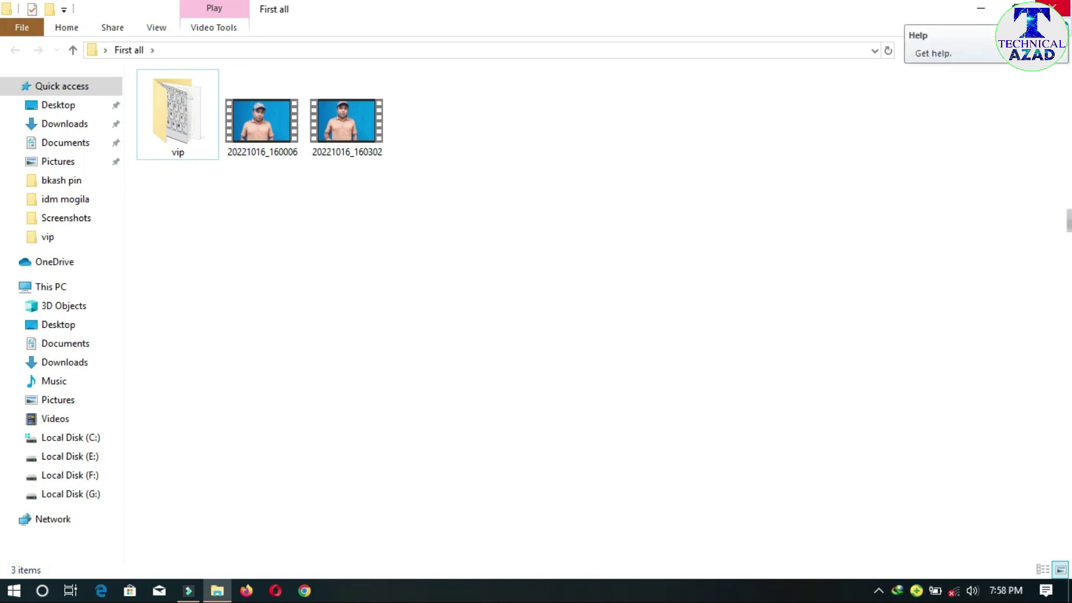
pyautogui.click(1056, 7)
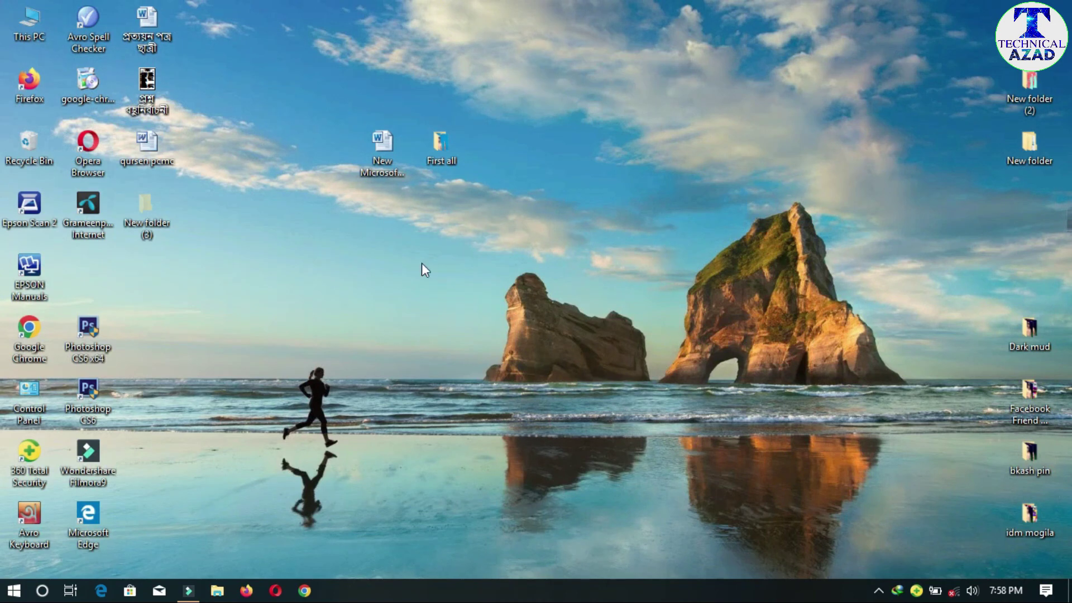